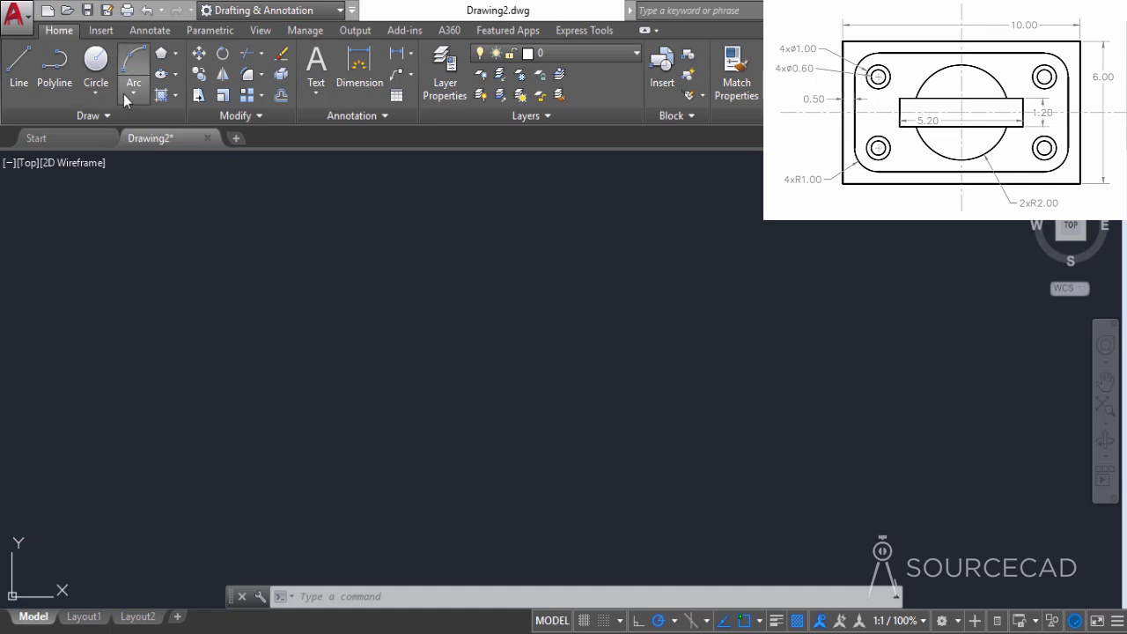
Draw a rectangle 10 units wide and 6 units high in the empty drawing area.
{"action": "left_click", "coordinate": [176, 58]}
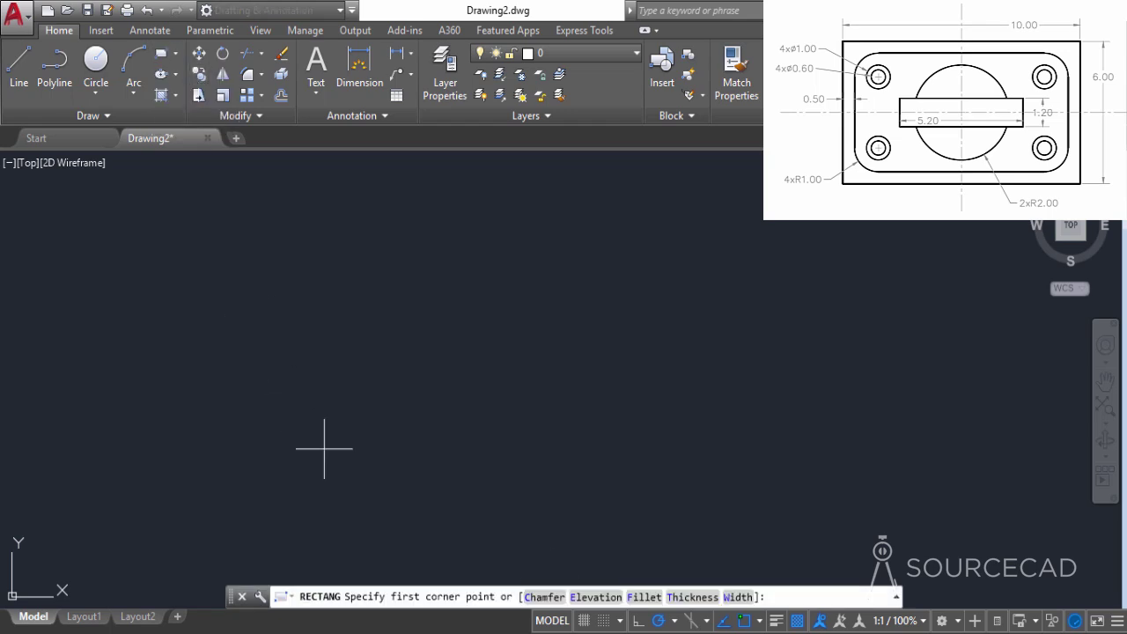
{"action": "left_click", "coordinate": [369, 443]}
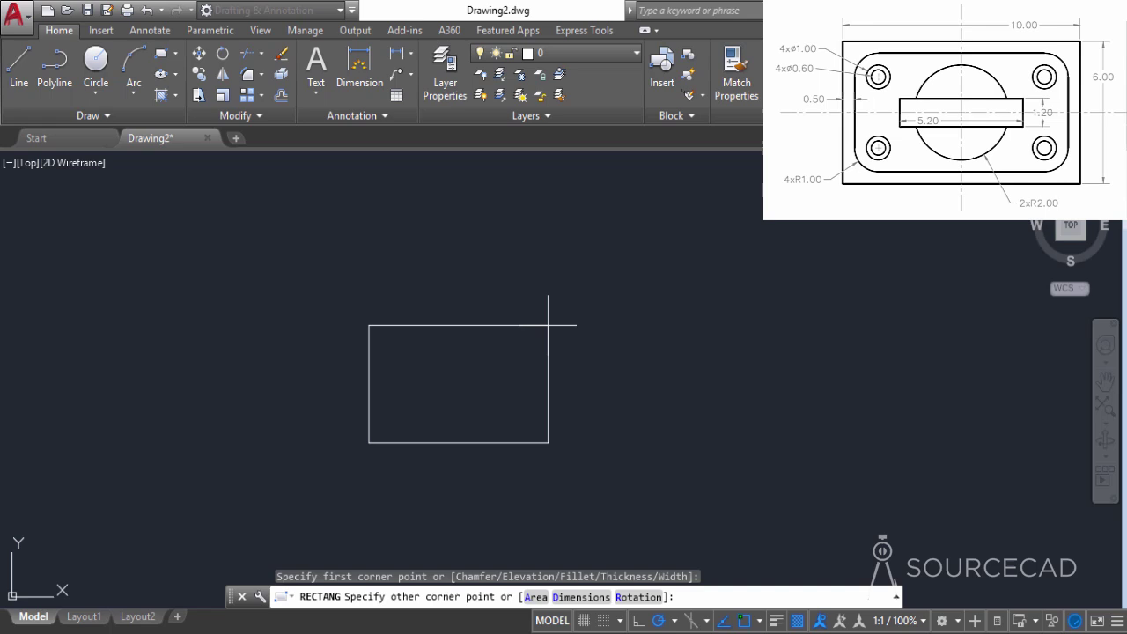
{"action": "type", "text": "@"}
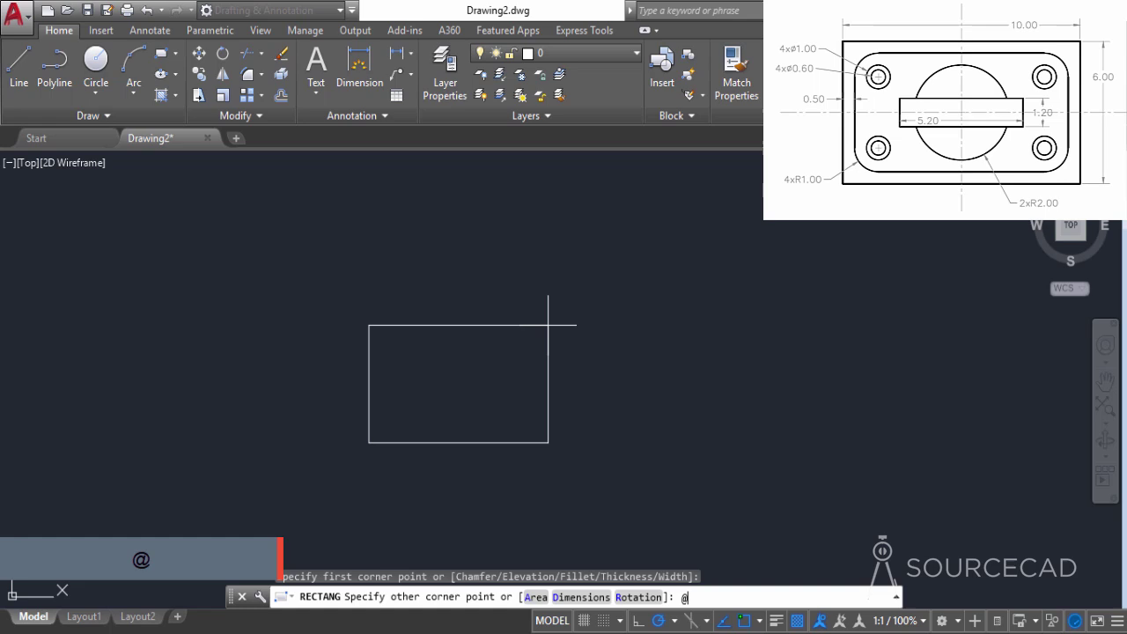
{"action": "type", "text": "10,6"}
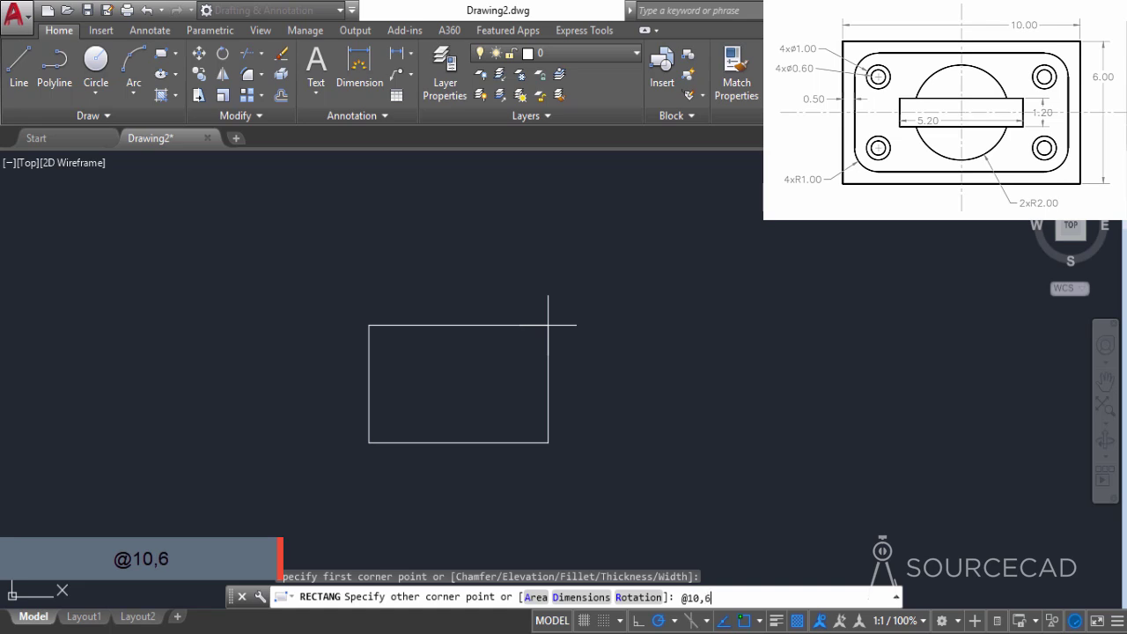
{"action": "key", "text": "Return"}
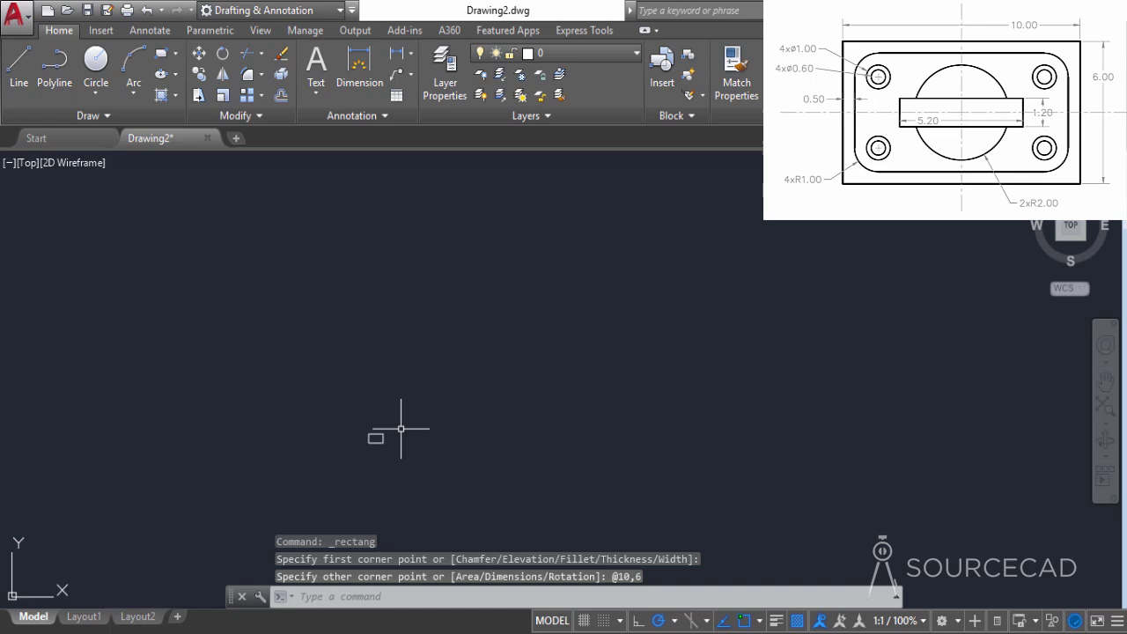
Offset the rectangle inward by 0.5 and finish the Offset command.
{"action": "scroll", "coordinate": [390, 427], "scroll_direction": "up", "scroll_amount": 10}
{"action": "middle_click_drag", "start_coordinate": [428, 388], "coordinate": [558, 372]}
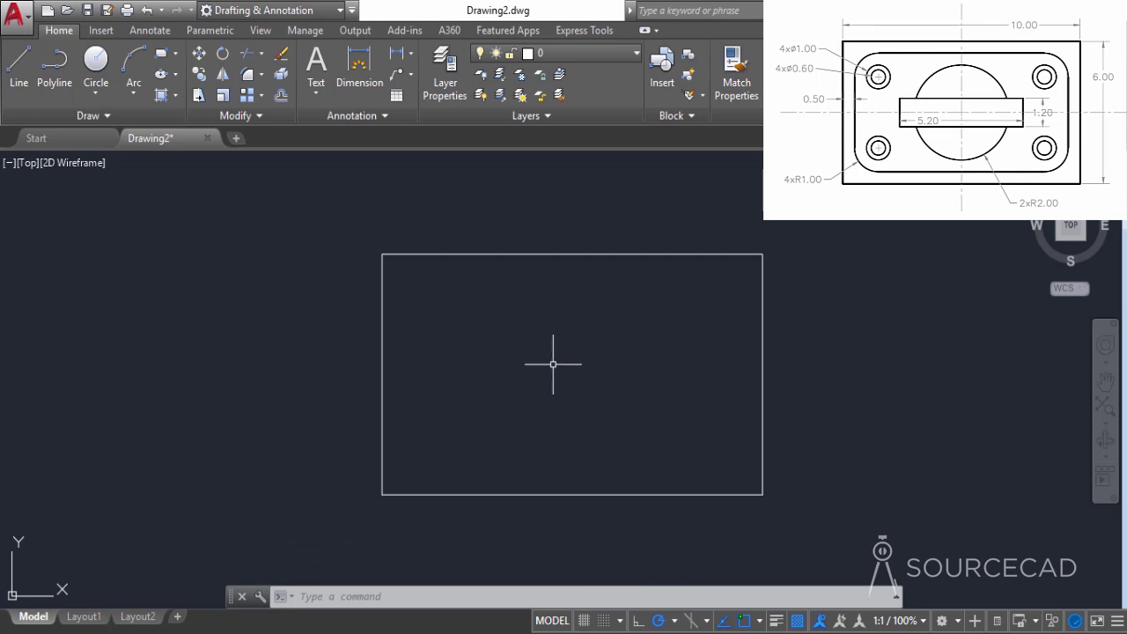
{"action": "left_click", "coordinate": [281, 95]}
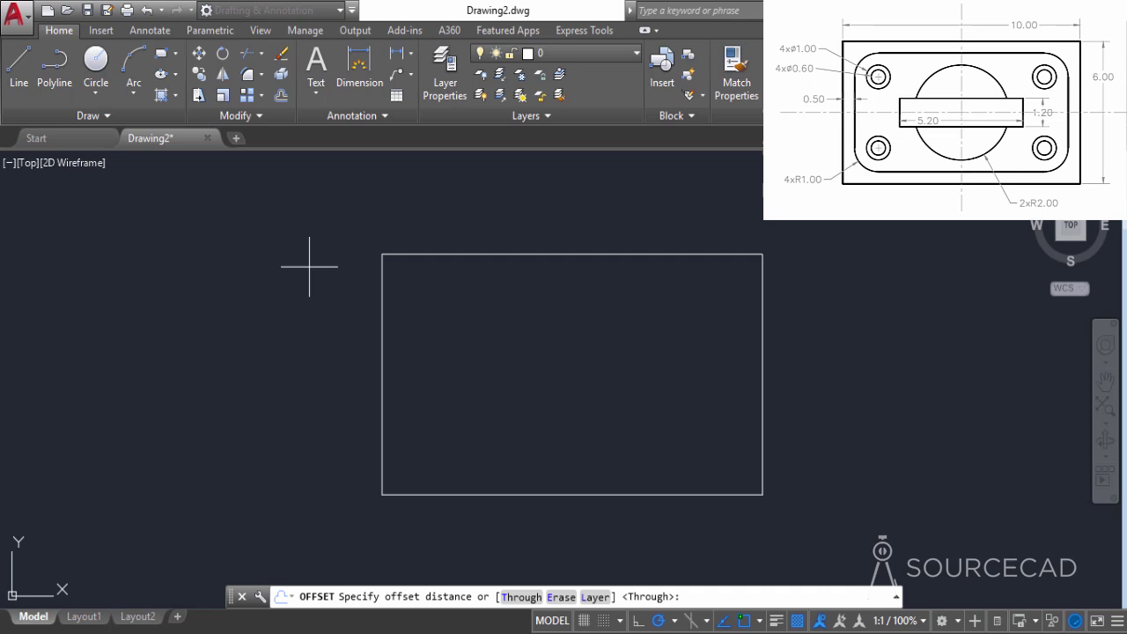
{"action": "type", "text": "0.5"}
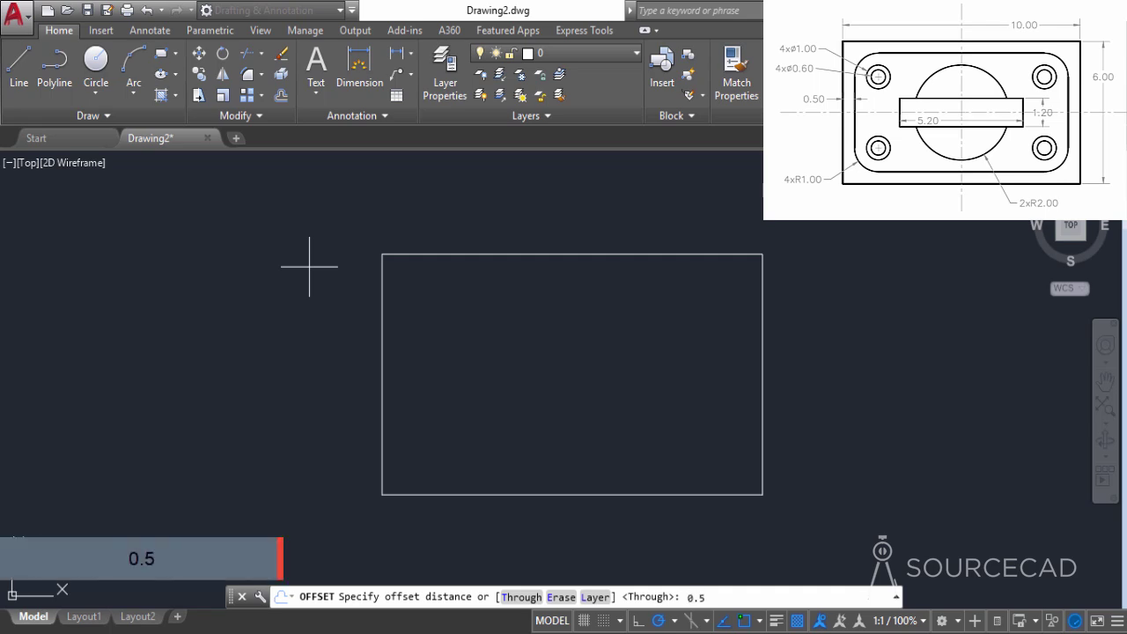
{"action": "key", "text": "Return"}
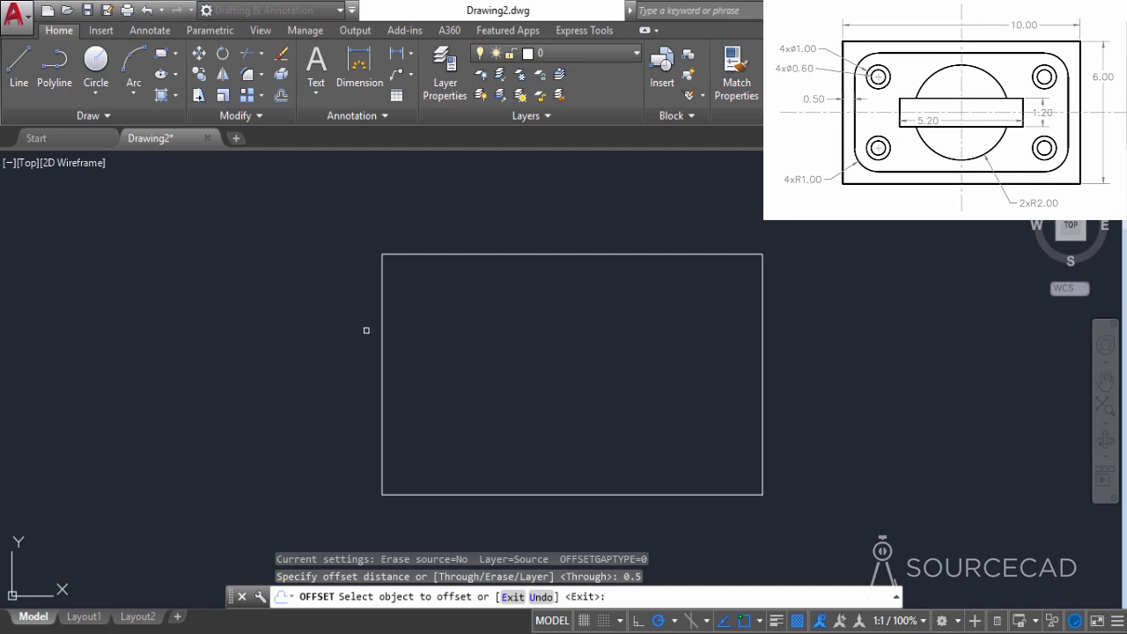
{"action": "left_click", "coordinate": [381, 330]}
{"action": "left_click", "coordinate": [483, 339]}
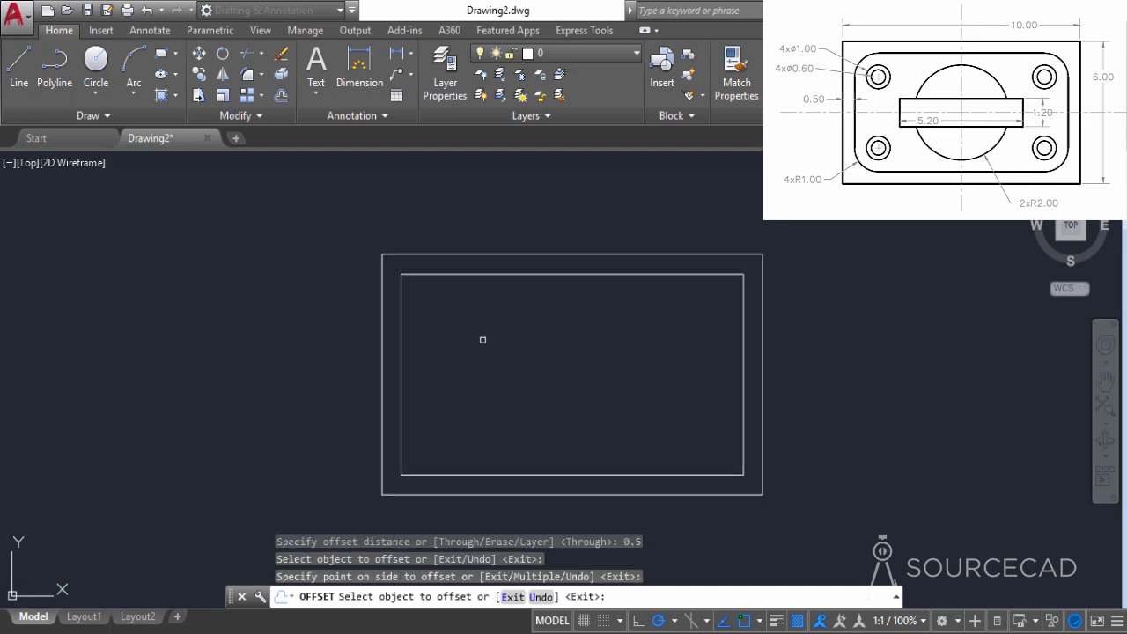
{"action": "right_click", "coordinate": [486, 344]}
{"action": "left_click", "coordinate": [504, 353]}
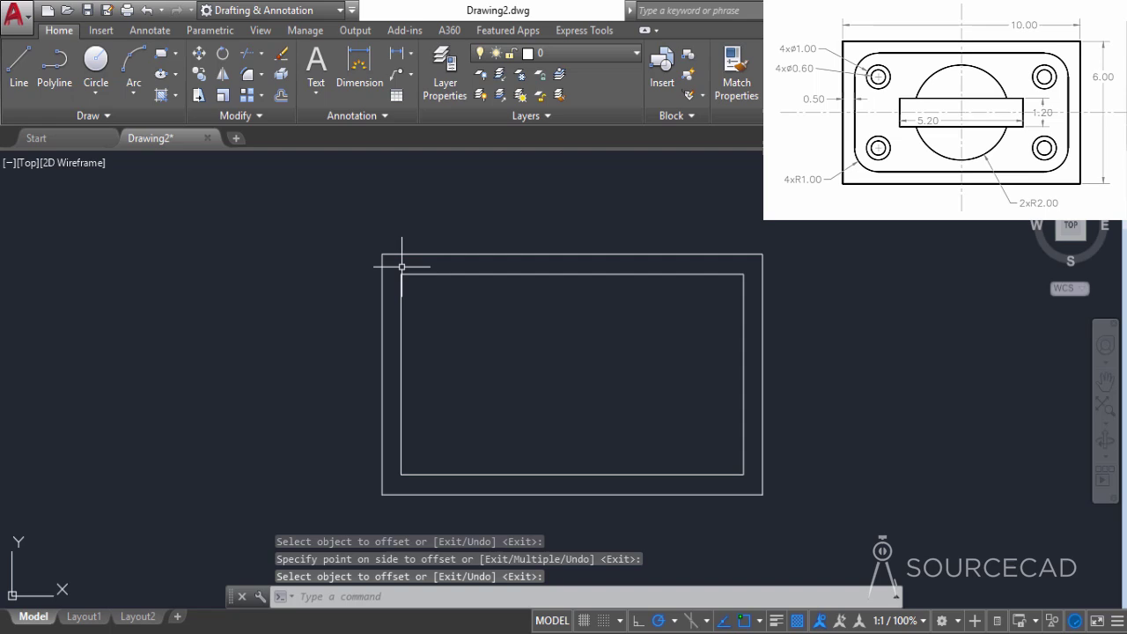
Fillet all corners of the inner rectangle at once as a polyline with a radius of 1.
{"action": "left_click", "coordinate": [245, 77]}
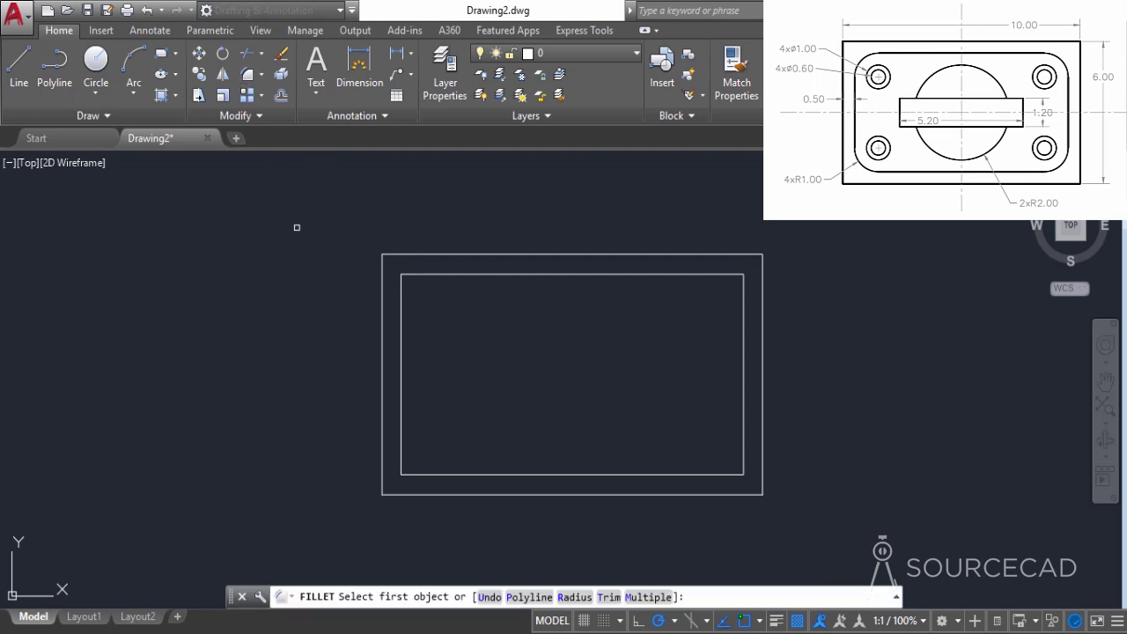
{"action": "left_click", "coordinate": [573, 597]}
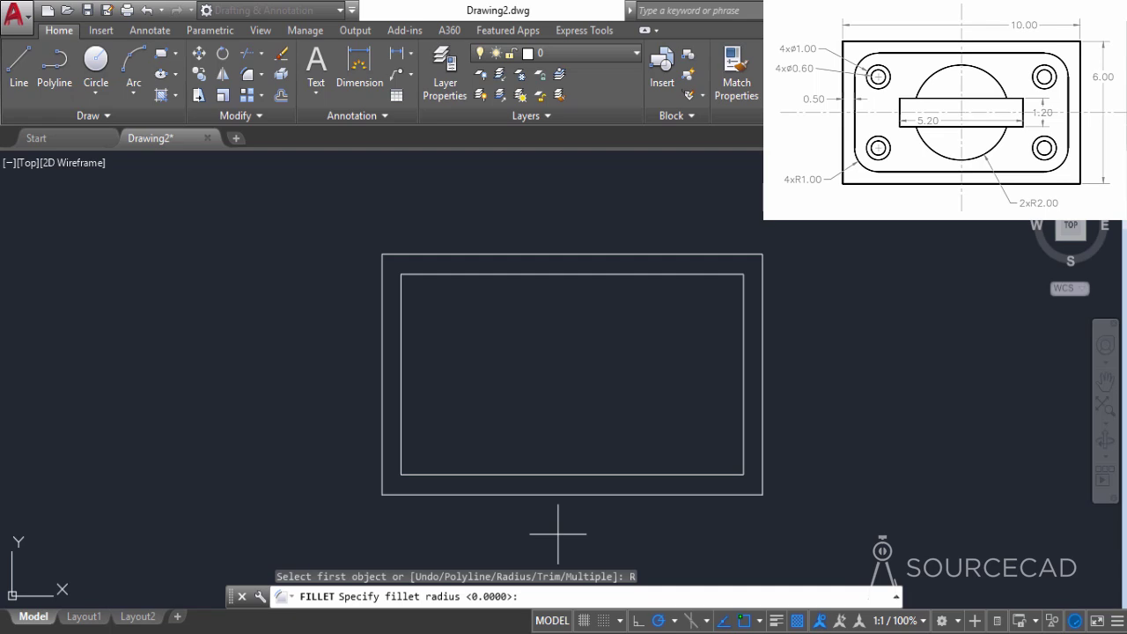
{"action": "type", "text": "1"}
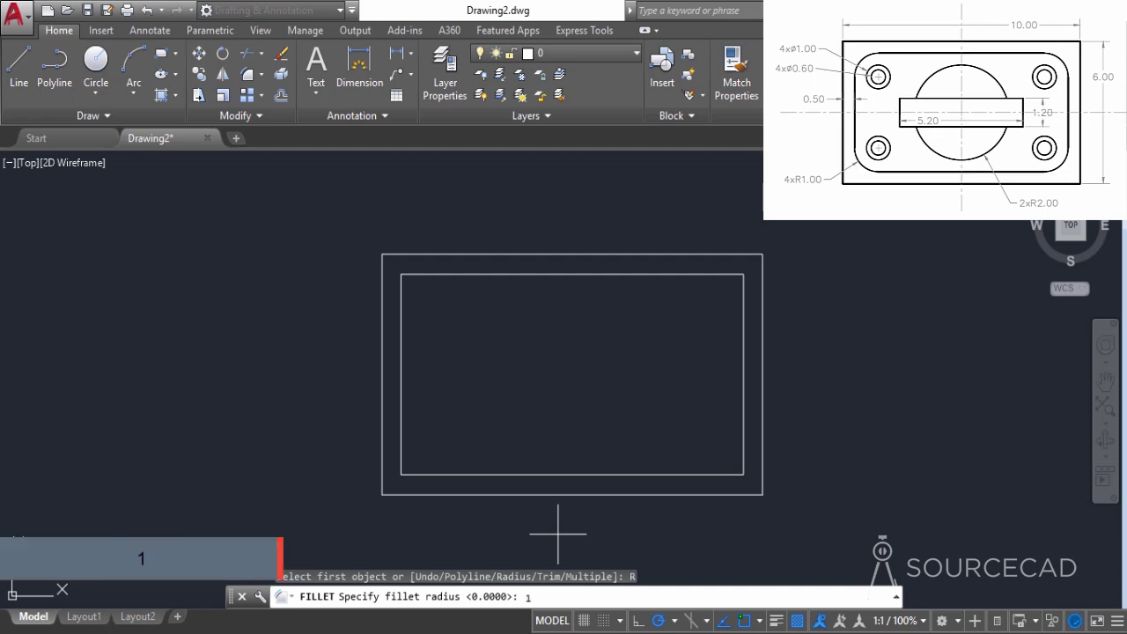
{"action": "key", "text": "Return"}
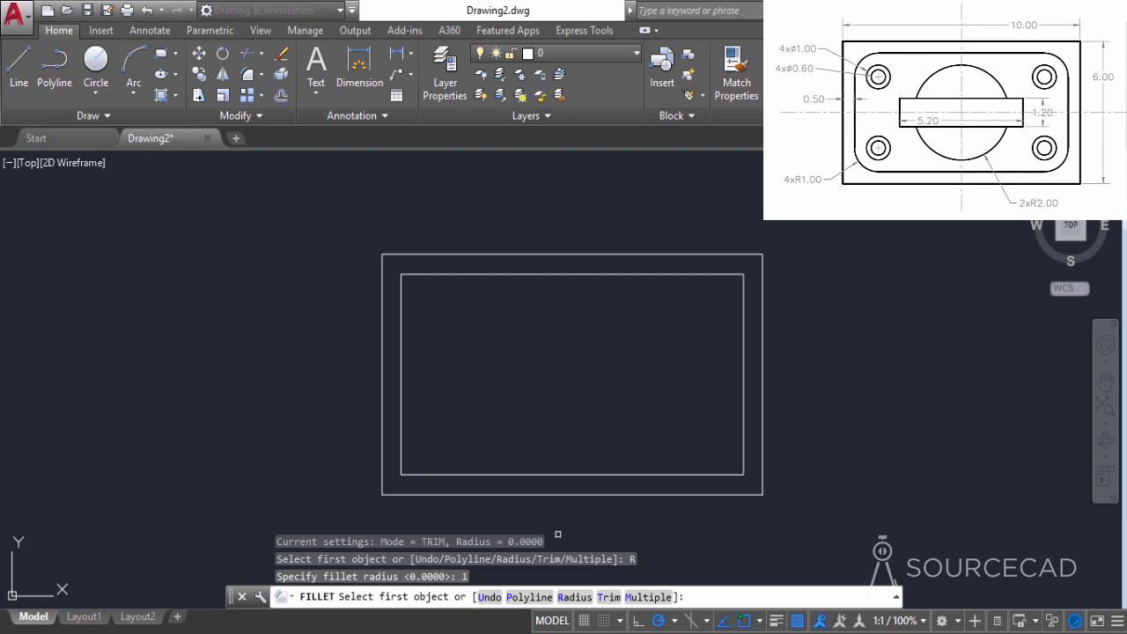
{"action": "left_click", "coordinate": [528, 597]}
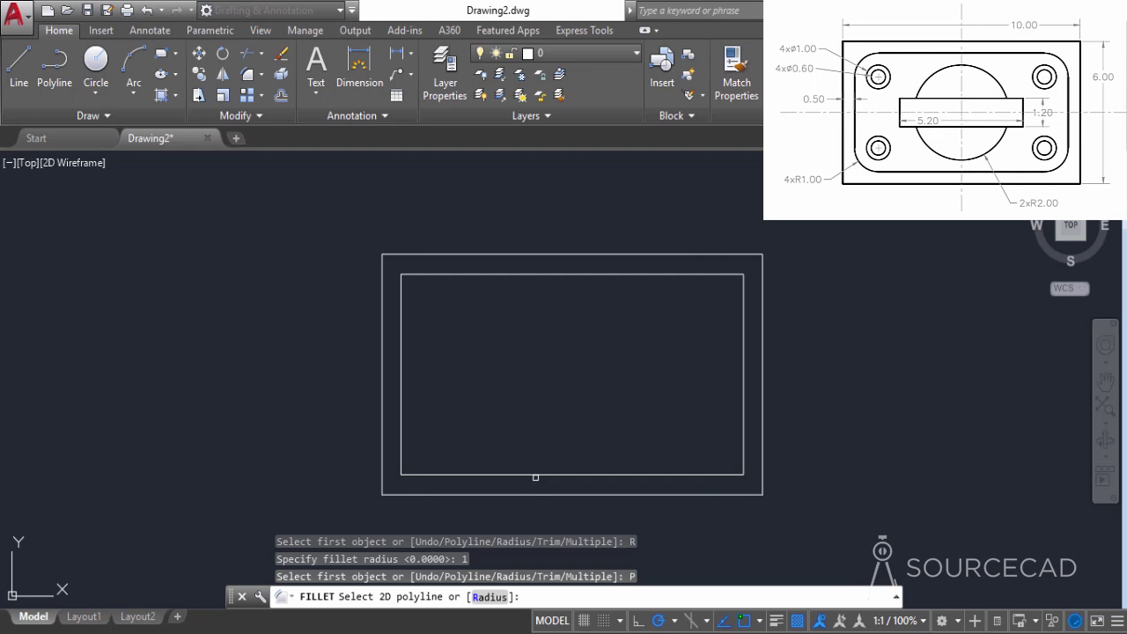
{"action": "left_click", "coordinate": [453, 474]}
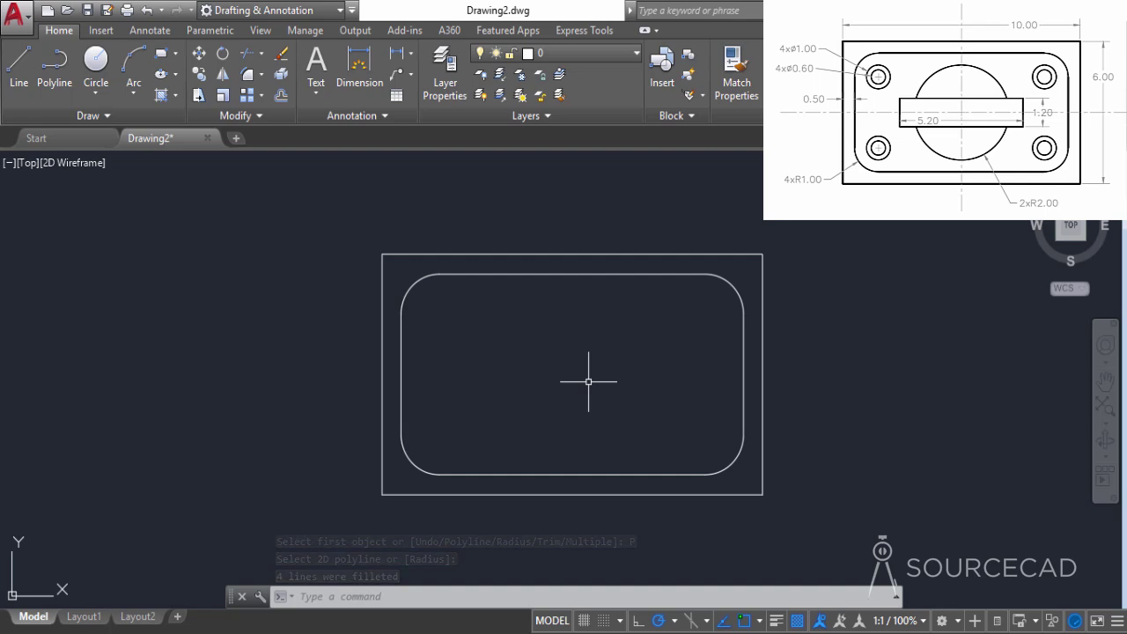
Draw two concentric circles with radii 0.3 and 0.5 at the centre of the inner rectangle's upper-left corner arc.
{"action": "left_click", "coordinate": [96, 68]}
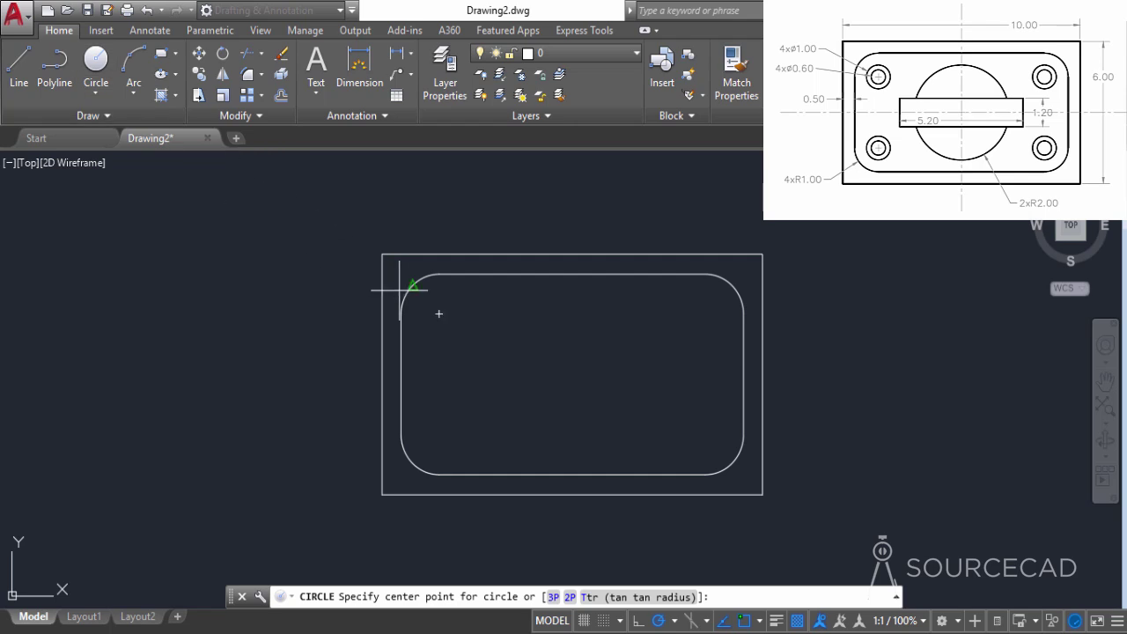
{"action": "left_click", "coordinate": [440, 313]}
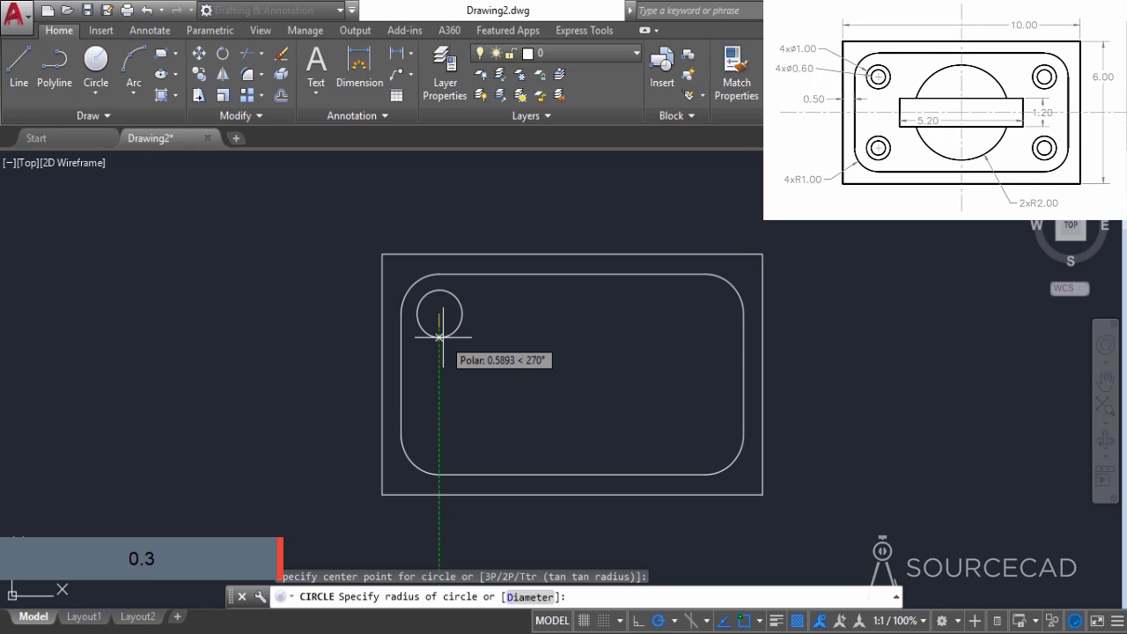
{"action": "type", "text": "0.3"}
{"action": "key", "text": "Return"}
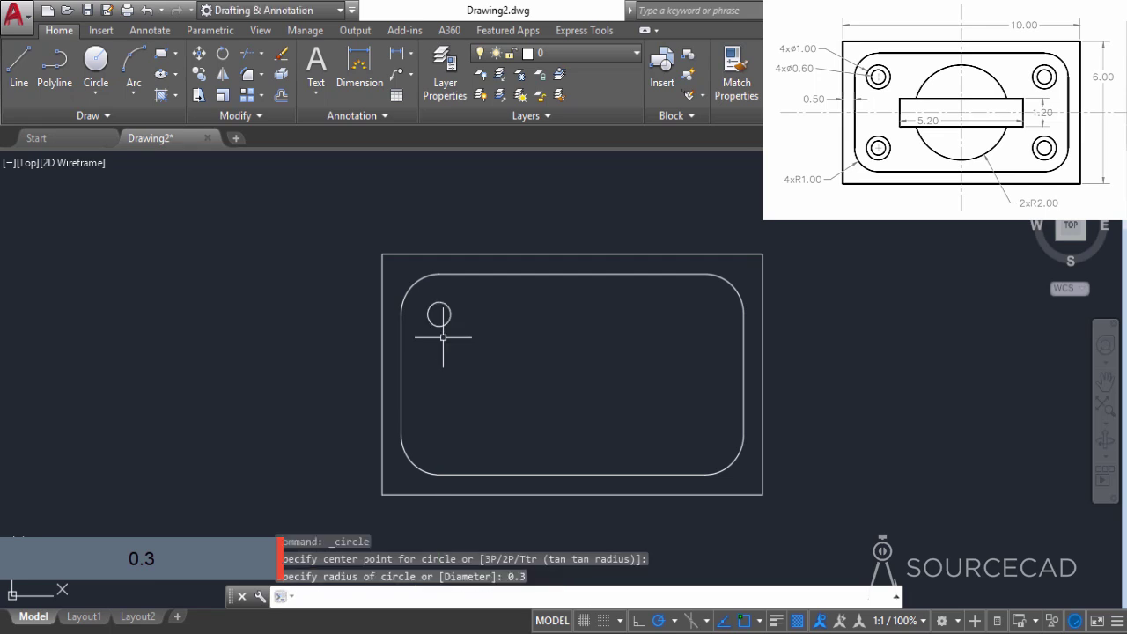
{"action": "key", "text": "Return"}
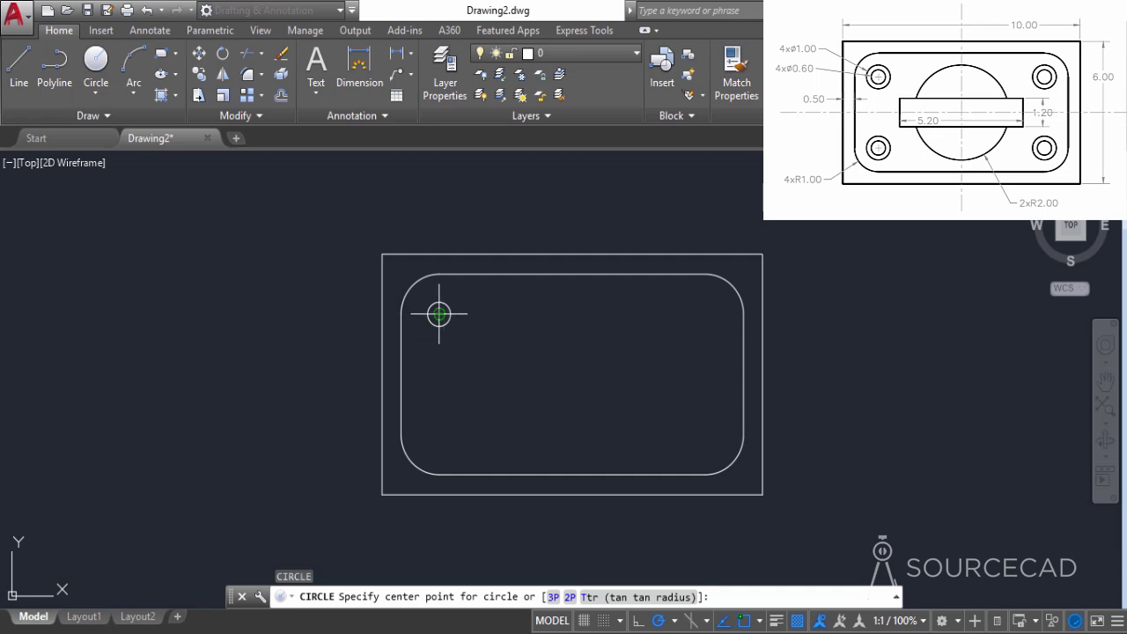
{"action": "left_click", "coordinate": [439, 315]}
{"action": "type", "text": "0.5"}
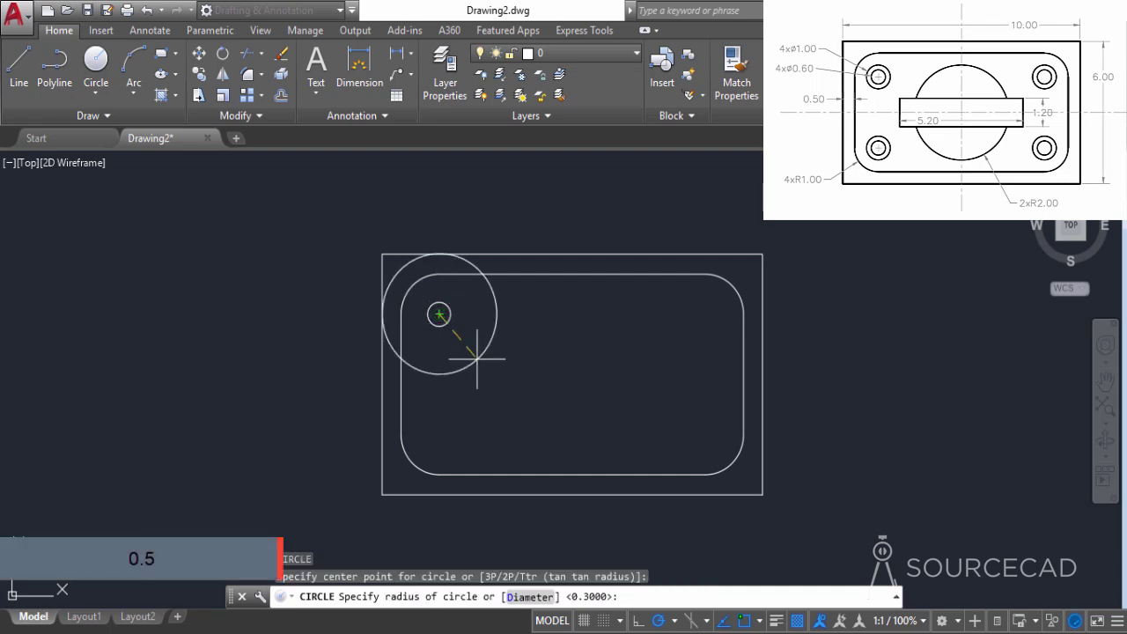
{"action": "type", "text": "0.5"}
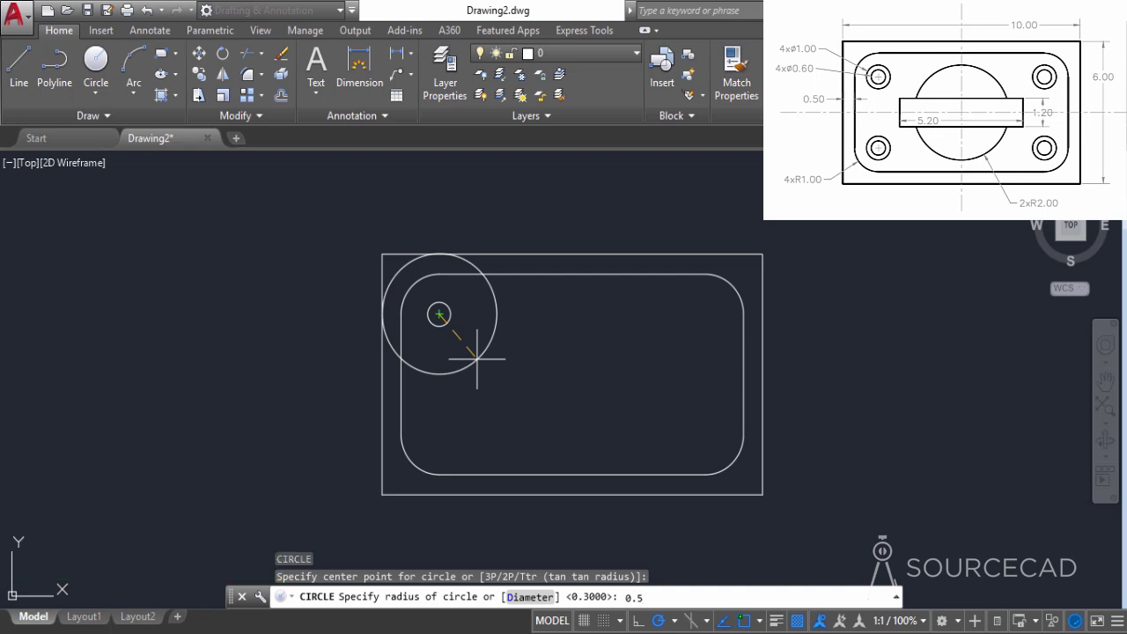
{"action": "key", "text": "Return"}
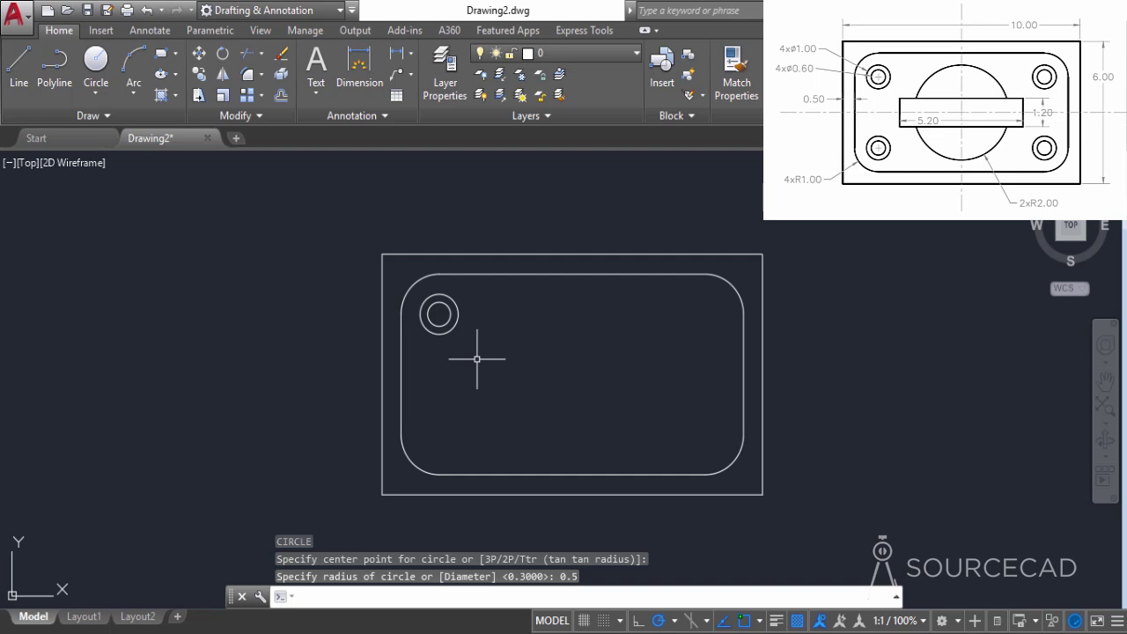
Copy both concentric circles from their centre to the arc centres of the other three rounded corners.
{"action": "left_click", "coordinate": [200, 74]}
{"action": "left_click", "coordinate": [456, 351]}
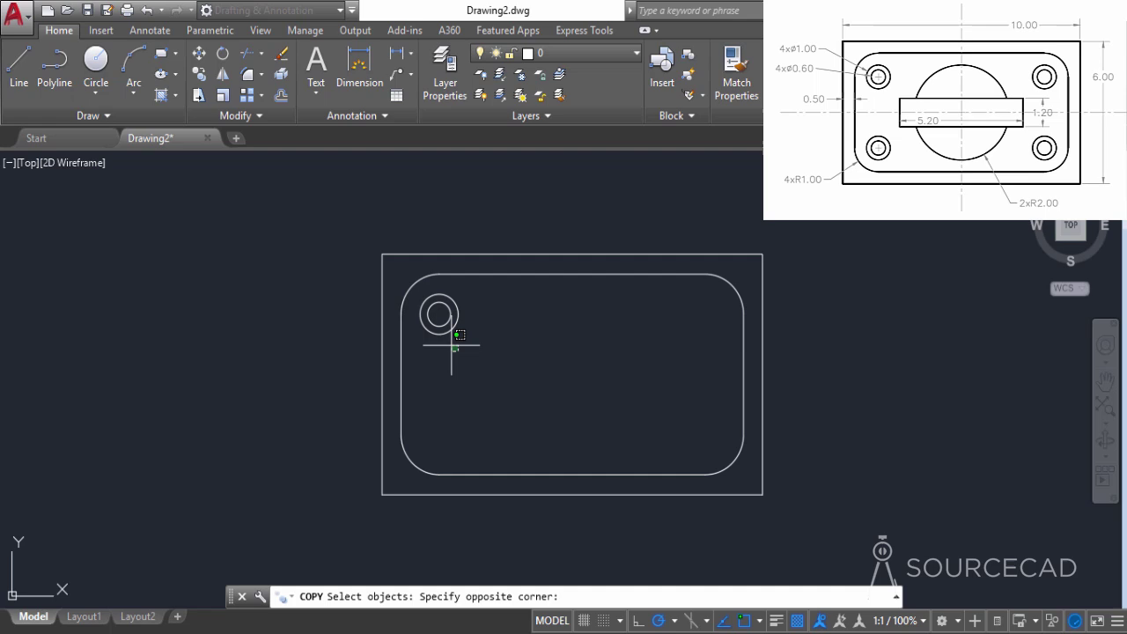
{"action": "left_click", "coordinate": [414, 295]}
{"action": "key", "text": "Return"}
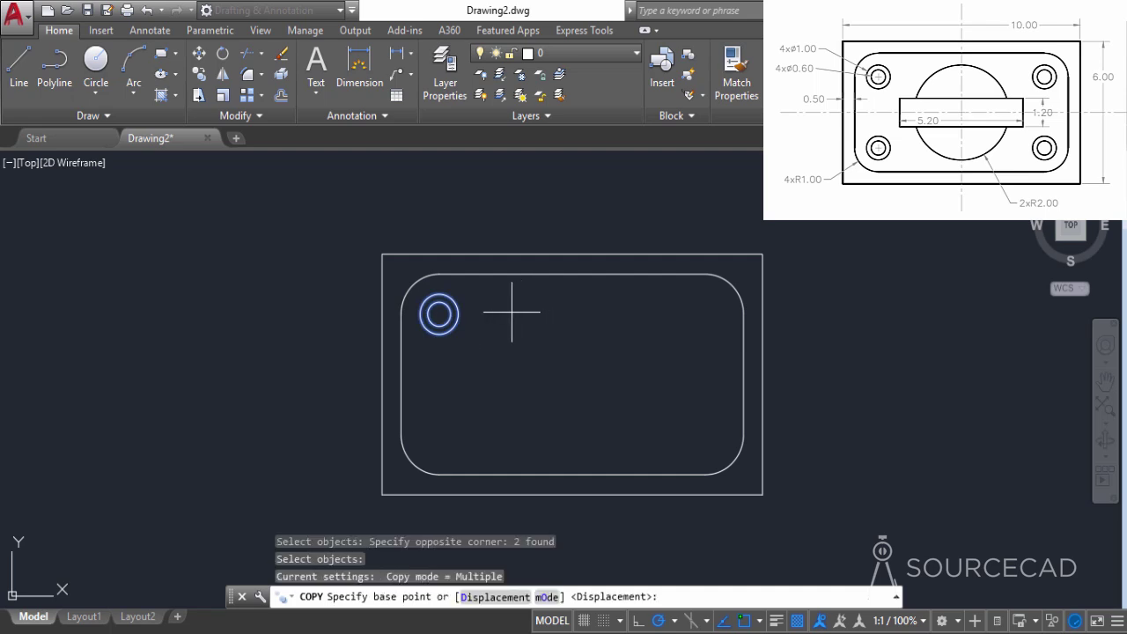
{"action": "left_click", "coordinate": [439, 314]}
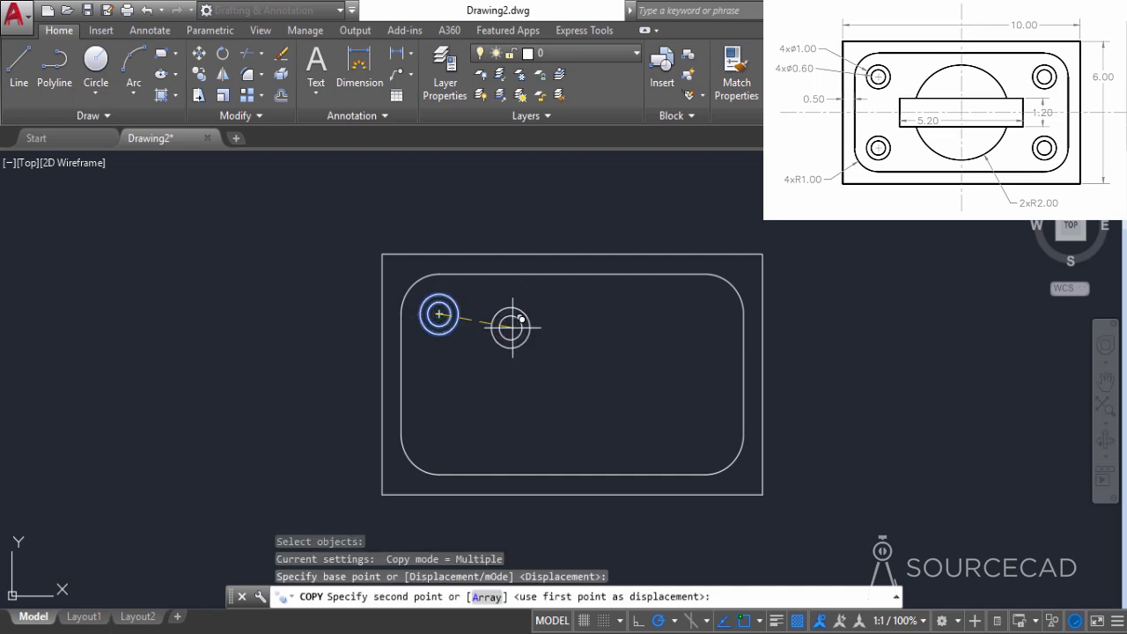
{"action": "left_click", "coordinate": [705, 314]}
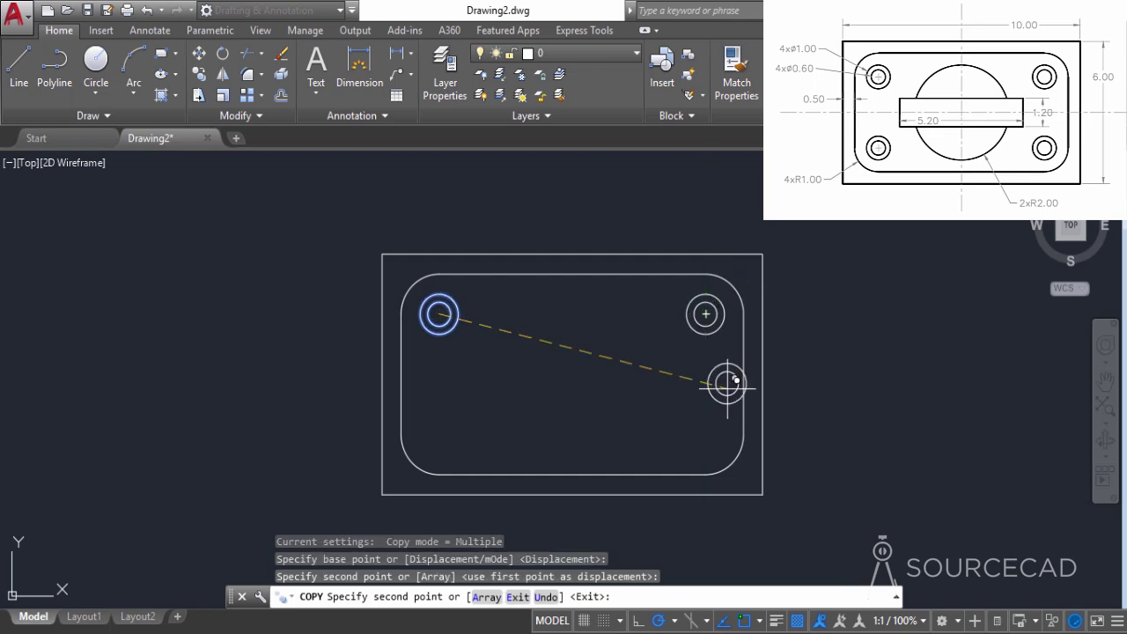
{"action": "left_click", "coordinate": [706, 433]}
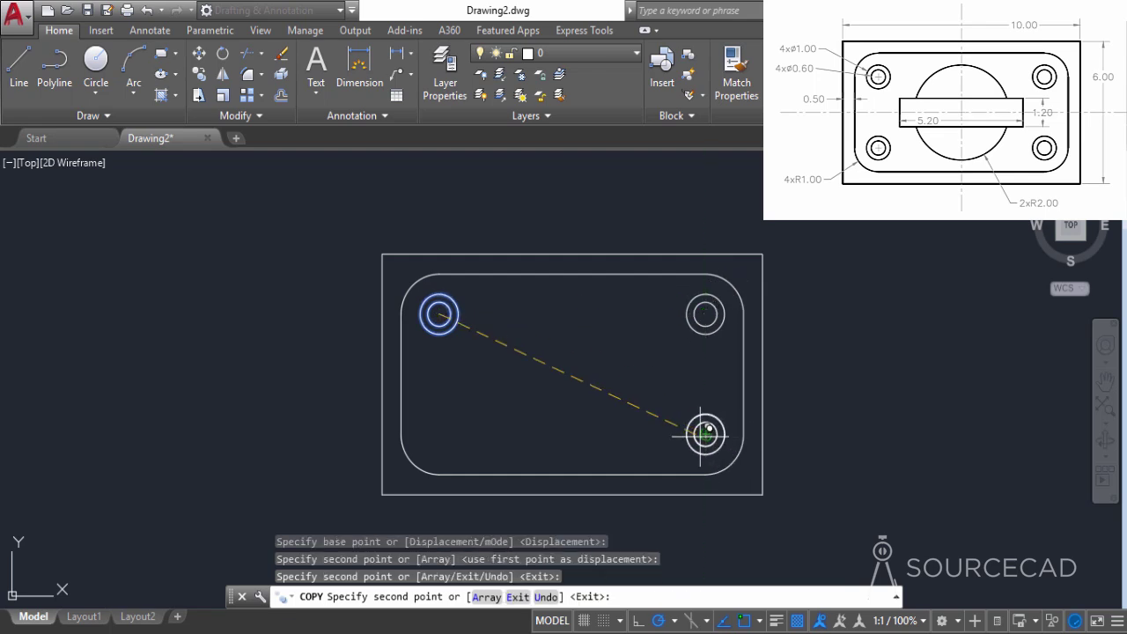
{"action": "left_click", "coordinate": [439, 433]}
{"action": "right_click", "coordinate": [549, 334]}
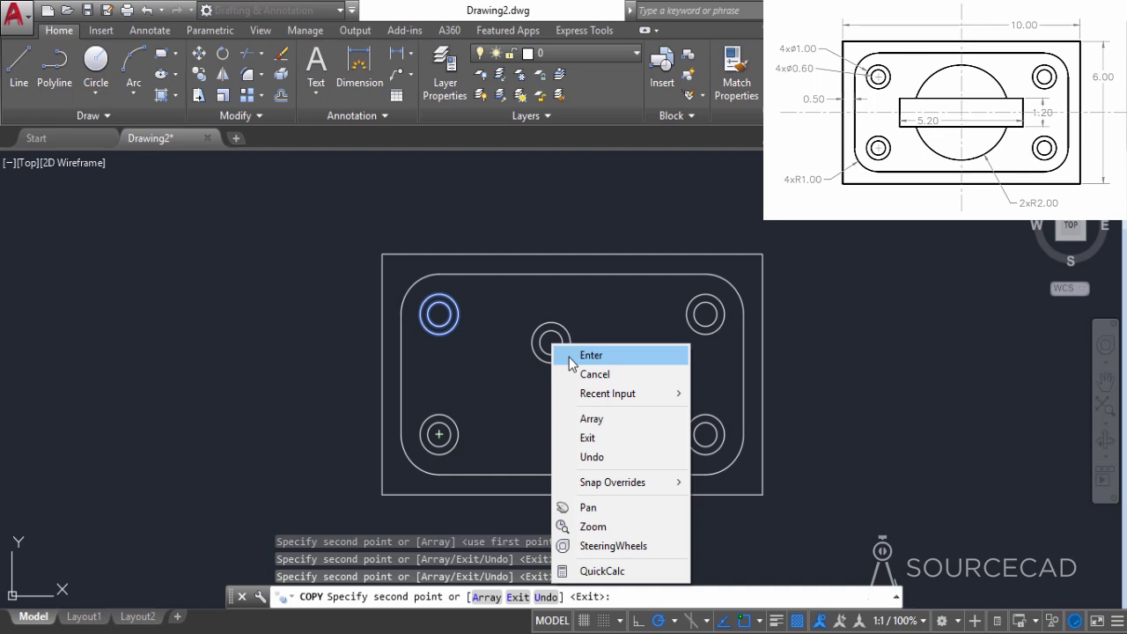
{"action": "left_click", "coordinate": [581, 355]}
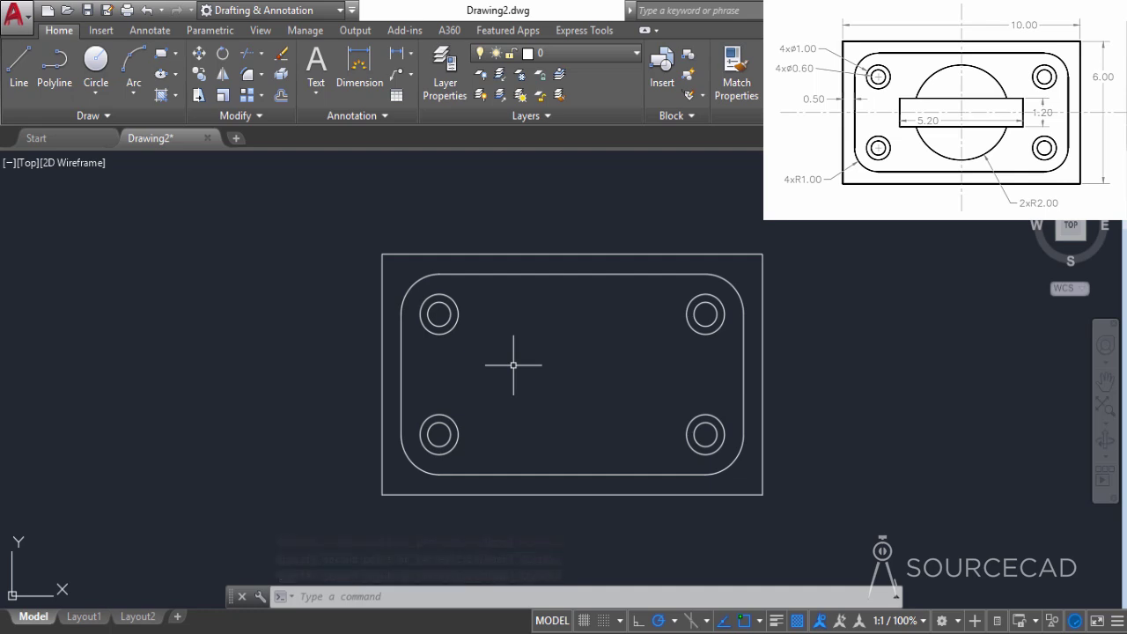
Draw a circle with radius 2 at the centre of the rectangles.
{"action": "left_click", "coordinate": [95, 60]}
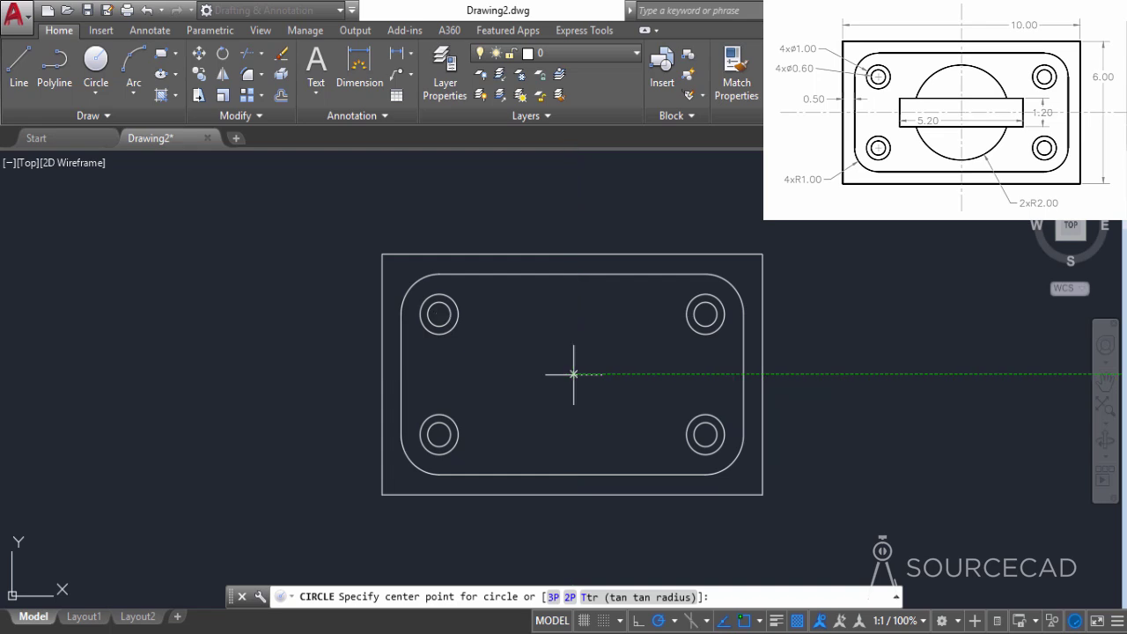
{"action": "left_click", "coordinate": [573, 375]}
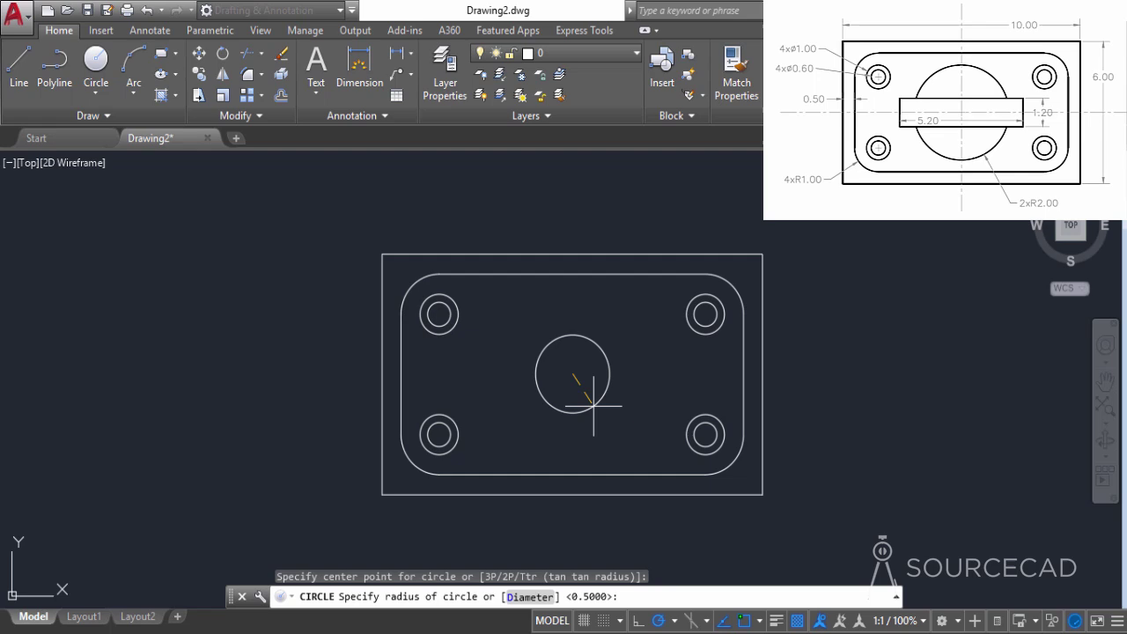
{"action": "type", "text": "2"}
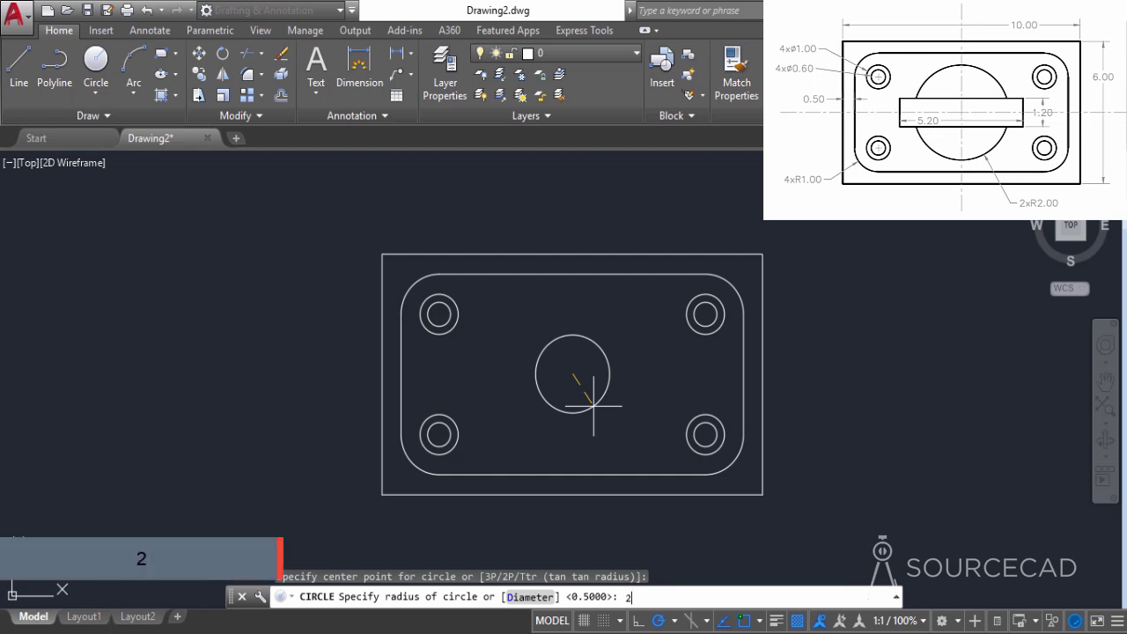
{"action": "key", "text": "Return"}
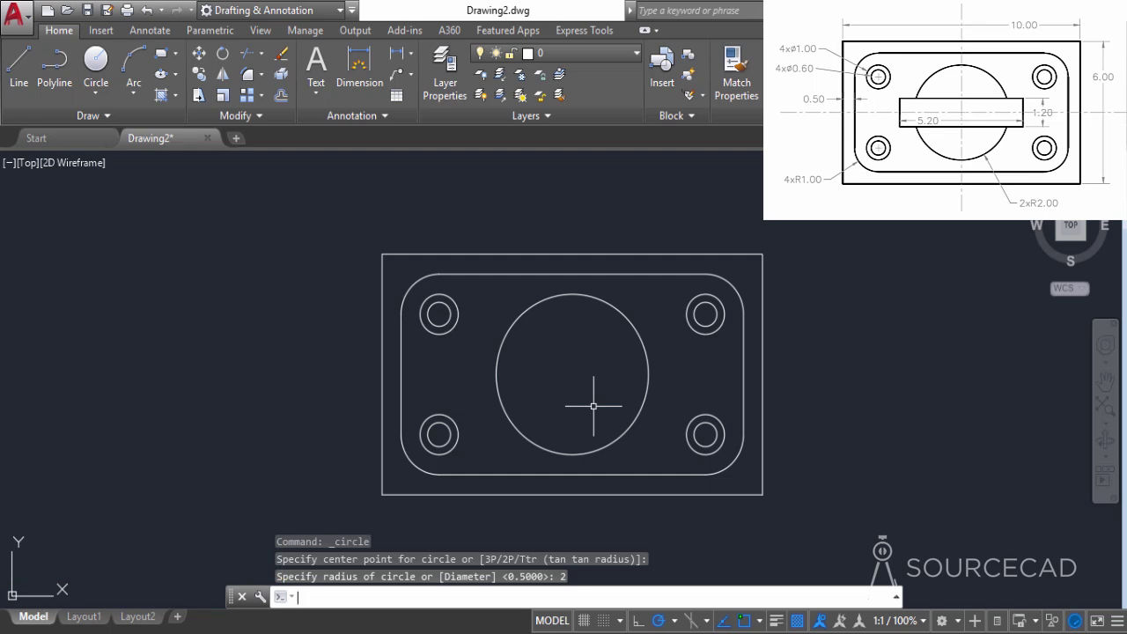
Draw a rectangle 5.2 wide and 1.2 high in the empty space beside the plate, using relative coordinates @5.2,1.2.
{"action": "left_click", "coordinate": [160, 56]}
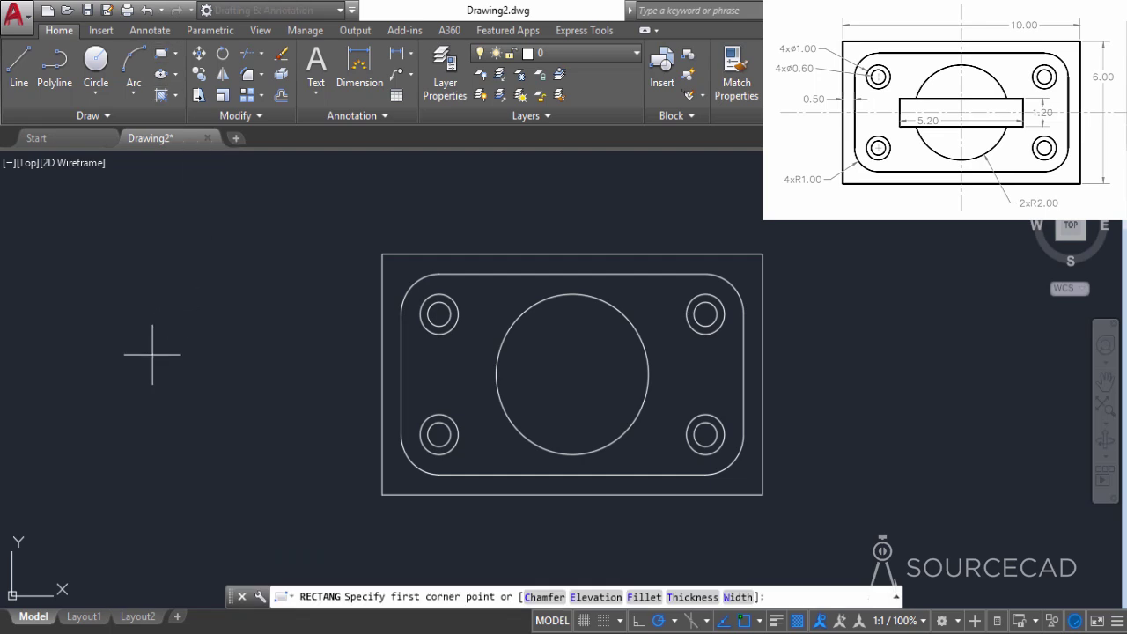
{"action": "left_click", "coordinate": [139, 408]}
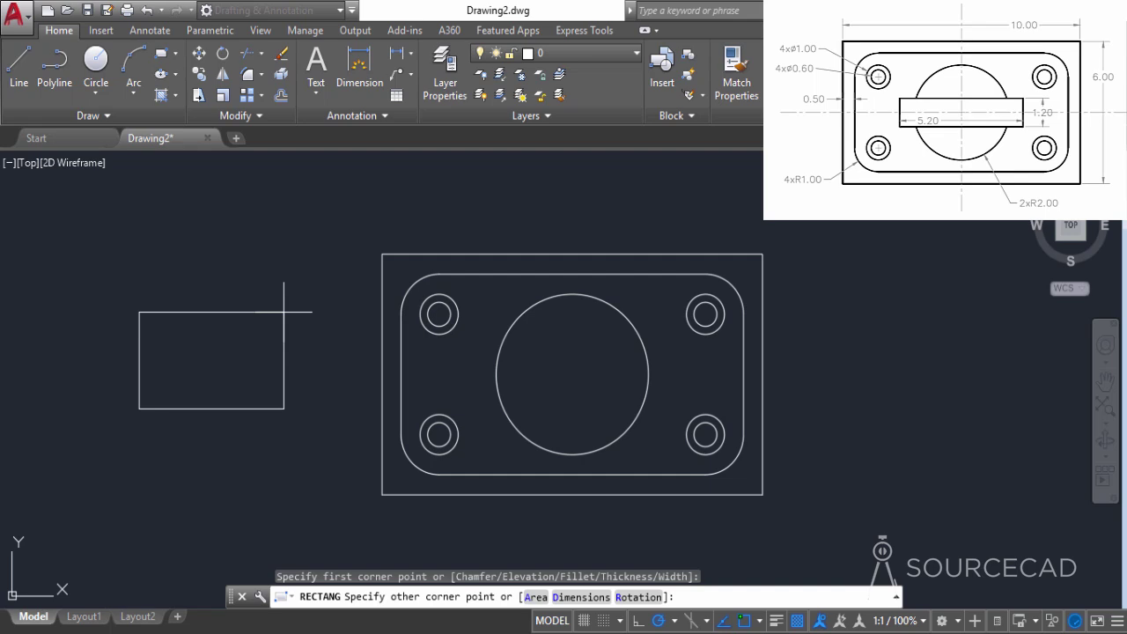
{"action": "type", "text": "@5."}
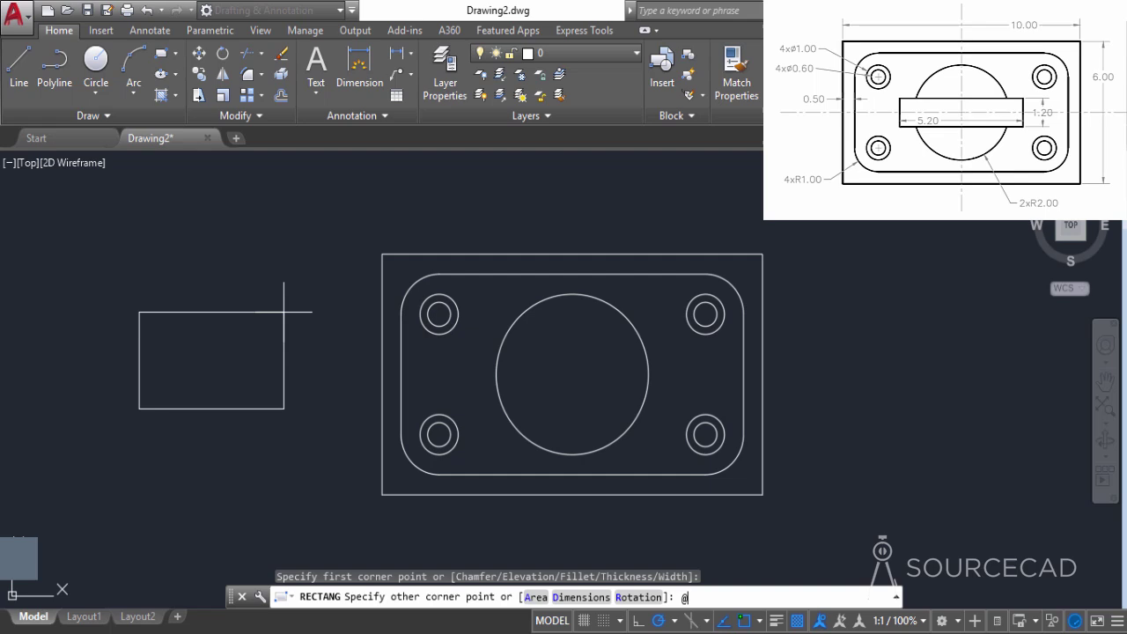
{"action": "type", "text": "2"}
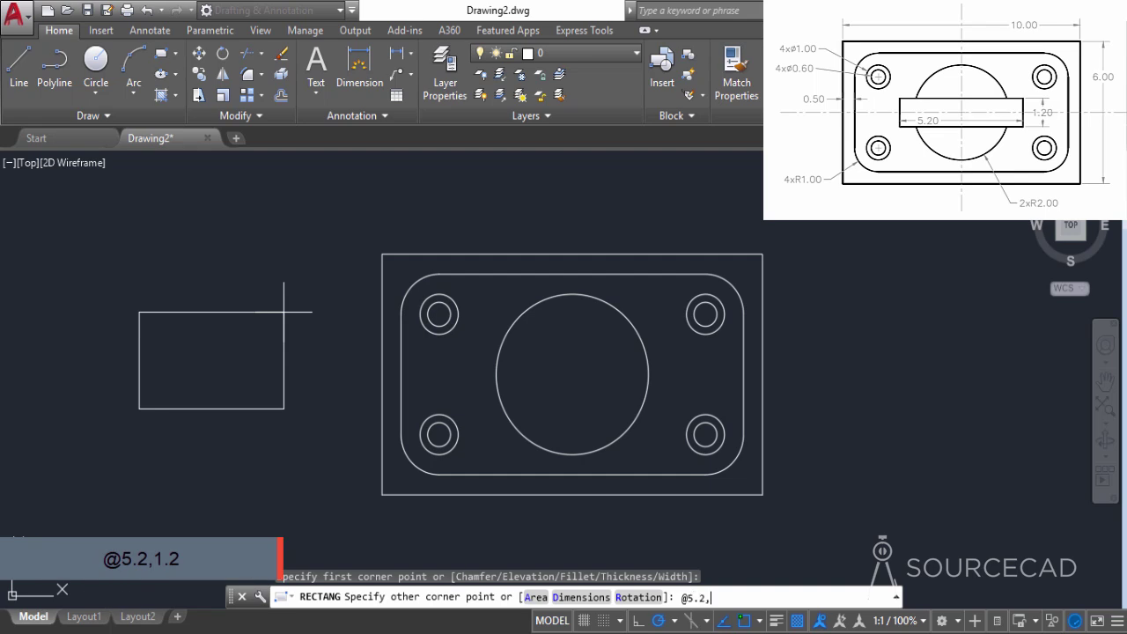
{"action": "type", "text": ",1.2"}
{"action": "key", "text": "Return"}
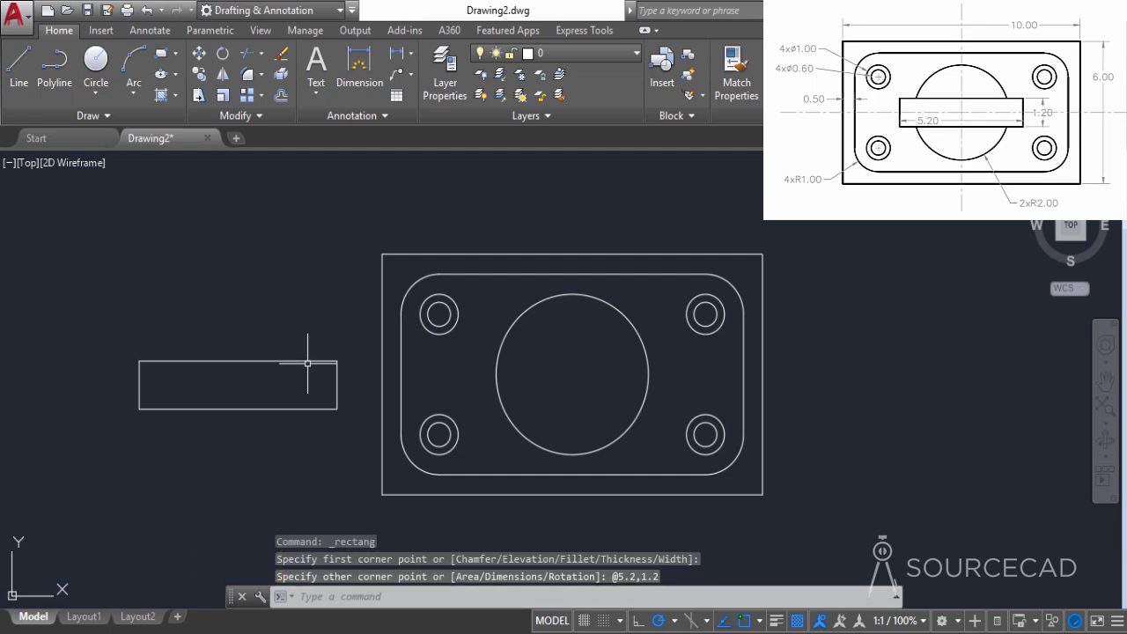
Move the 5.2 by 1.2 rectangle from its geometric centre to the centre of the large circle.
{"action": "left_click", "coordinate": [200, 56]}
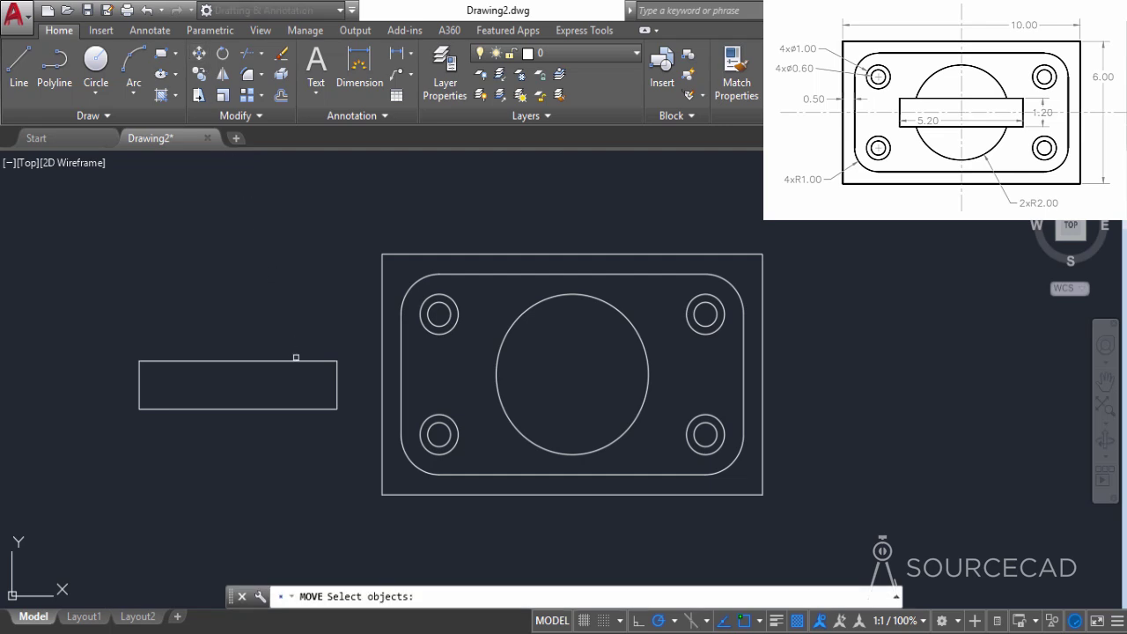
{"action": "left_click", "coordinate": [299, 361]}
{"action": "key", "text": "Return"}
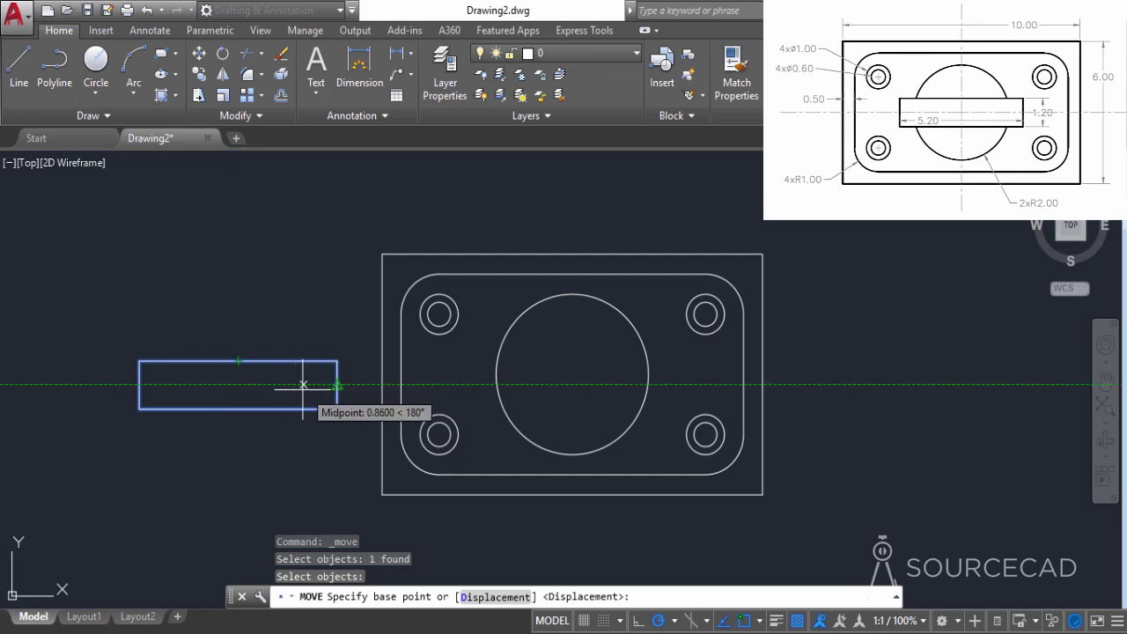
{"action": "left_click", "coordinate": [237, 384]}
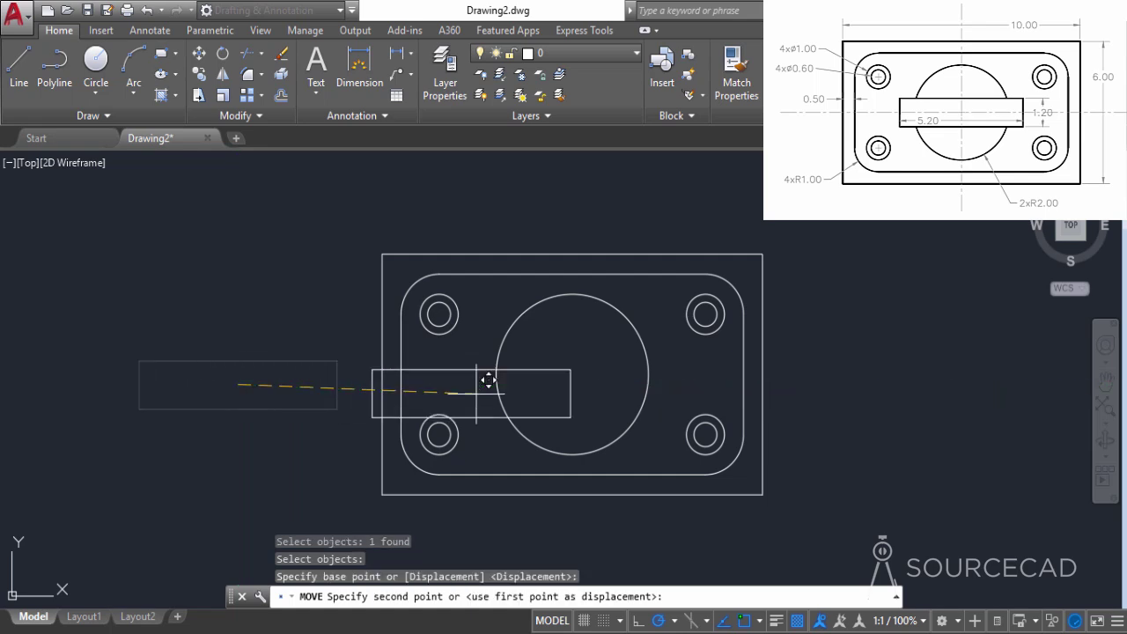
{"action": "left_click", "coordinate": [573, 374]}
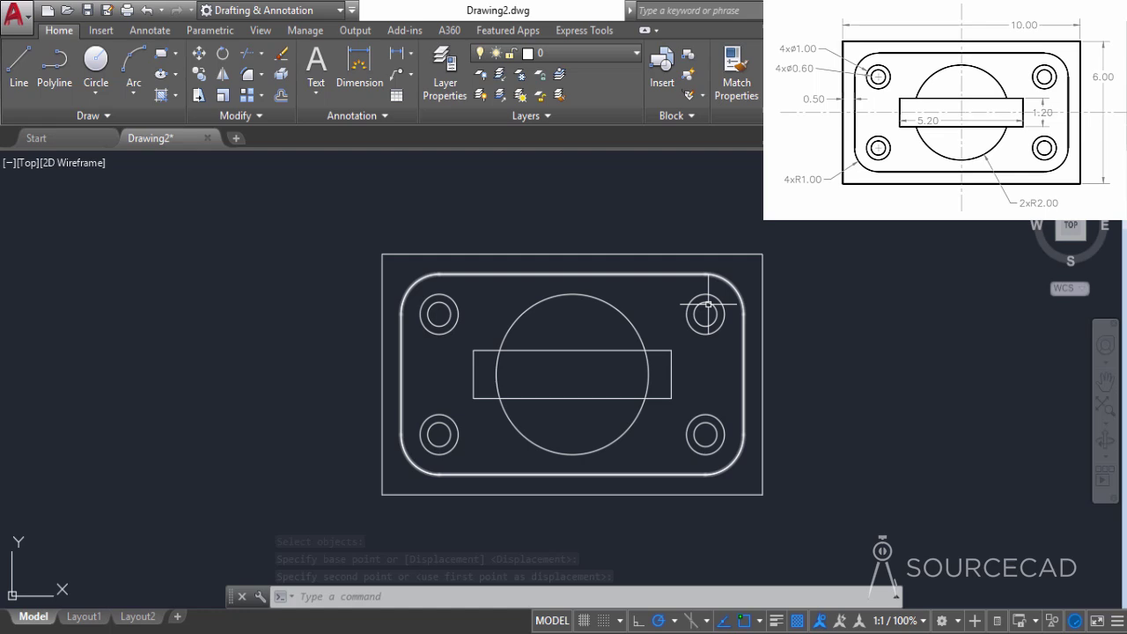
Trim away the two arcs of the large circle that lie inside the slot rectangle, using all objects as cutting edges.
{"action": "left_click", "coordinate": [246, 53]}
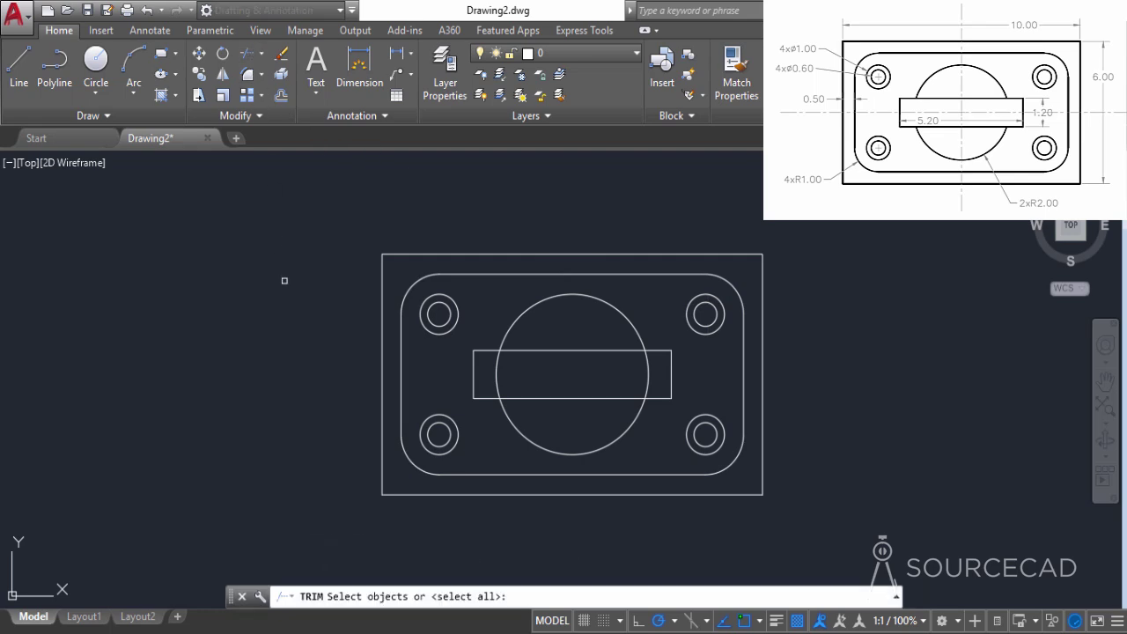
{"action": "key", "text": "Return"}
{"action": "left_click", "coordinate": [499, 373]}
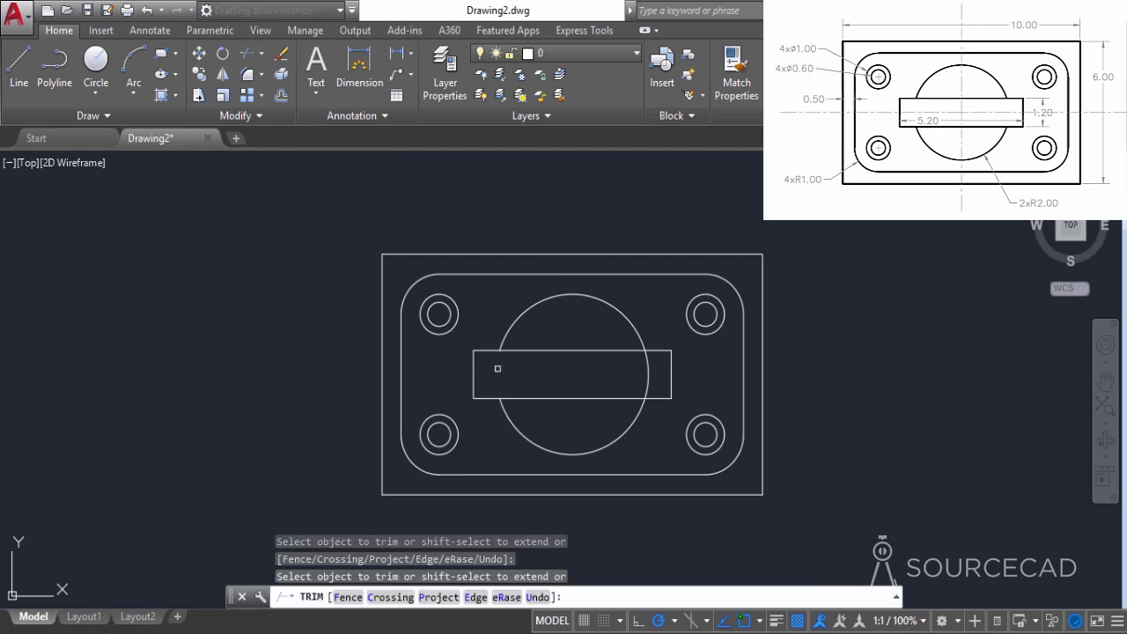
{"action": "left_click", "coordinate": [652, 380]}
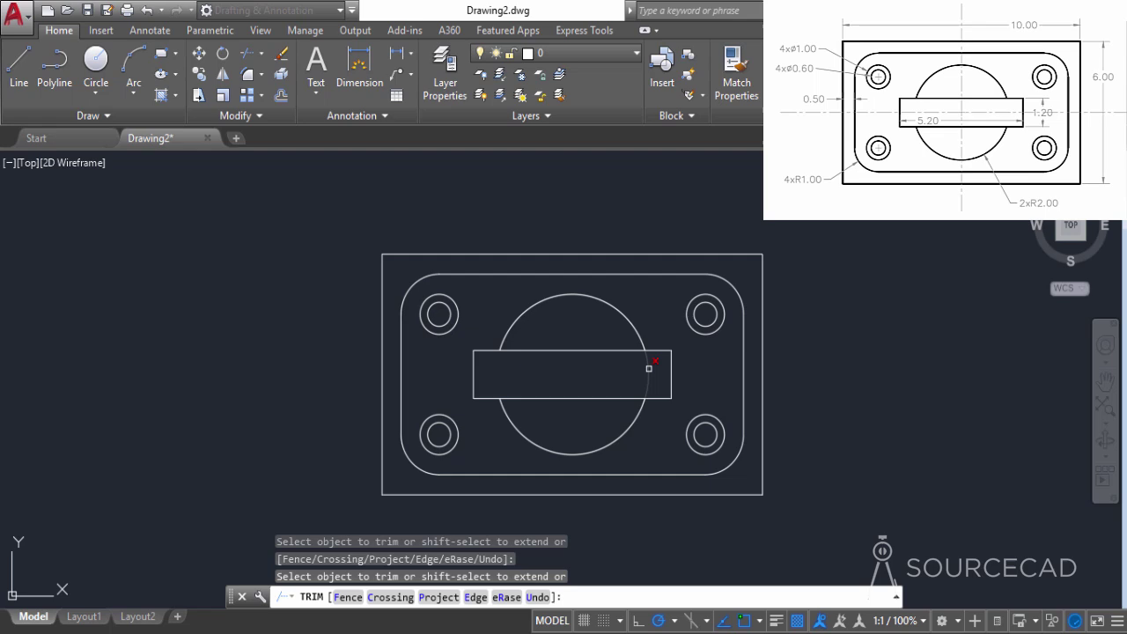
{"action": "right_click", "coordinate": [820, 305]}
{"action": "left_click", "coordinate": [846, 318]}
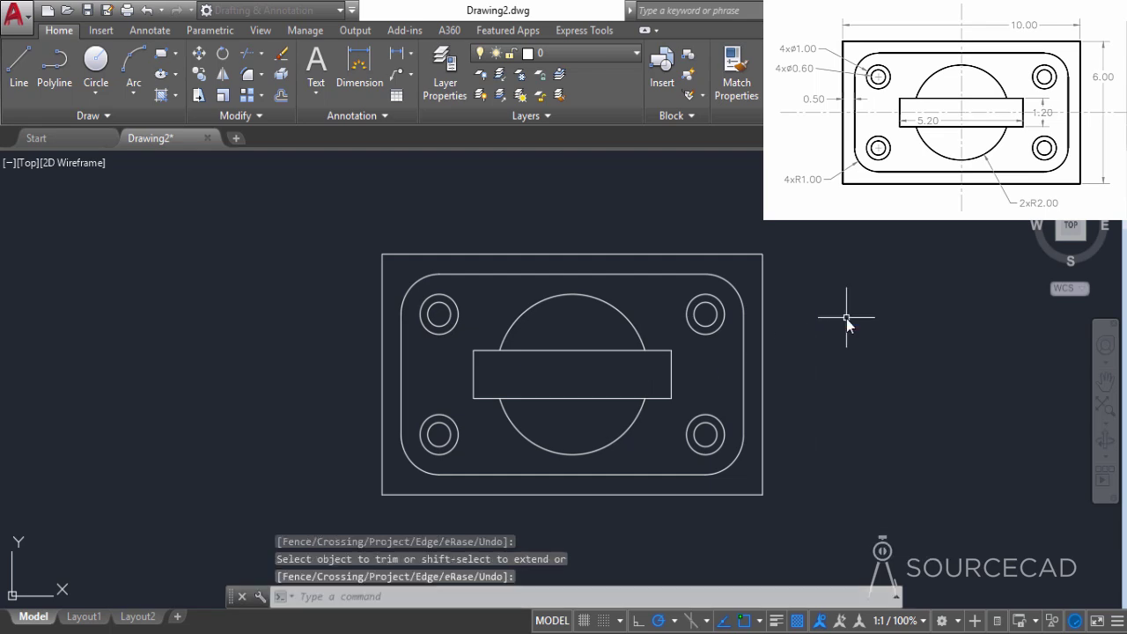